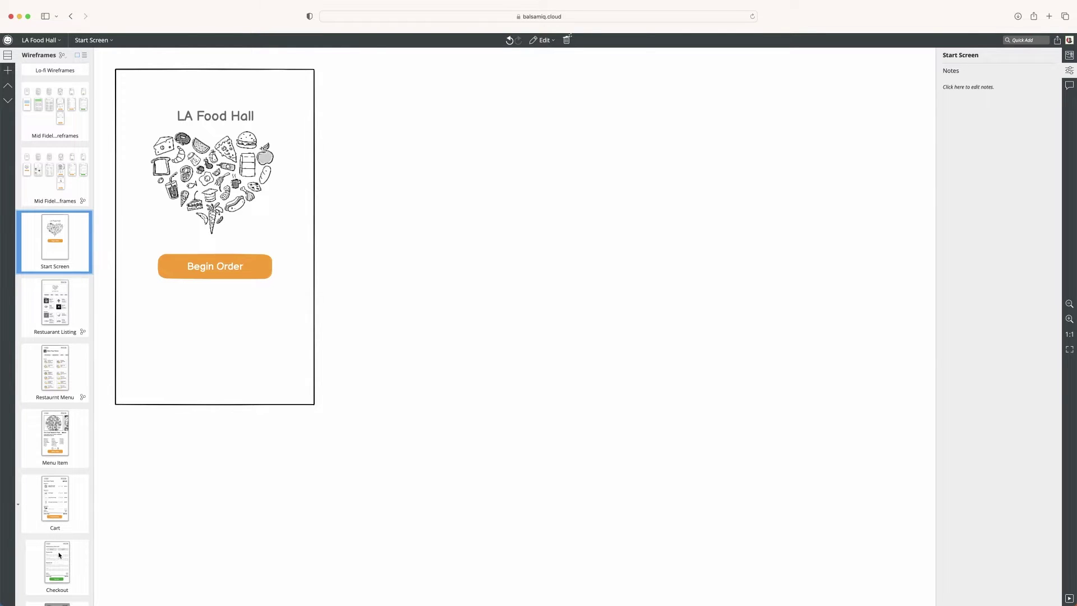
Point the Begin Order button's link at Restuarant Listing, then switch to that wireframe.
{"action": "scroll", "coordinate": [57, 554], "scroll_direction": "up", "scroll_amount": 1}
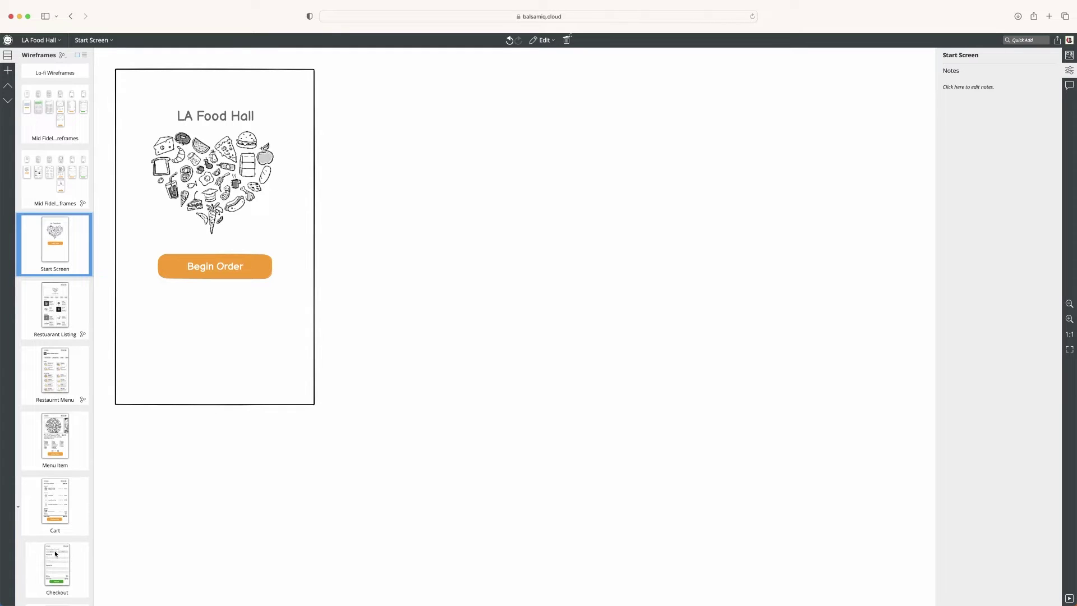
{"action": "left_click", "coordinate": [261, 267]}
{"action": "mouse_move", "coordinate": [151, 270]}
{"action": "left_mouse_down"}
{"action": "mouse_move", "coordinate": [149, 283]}
{"action": "mouse_move", "coordinate": [262, 253]}
{"action": "left_mouse_up"}
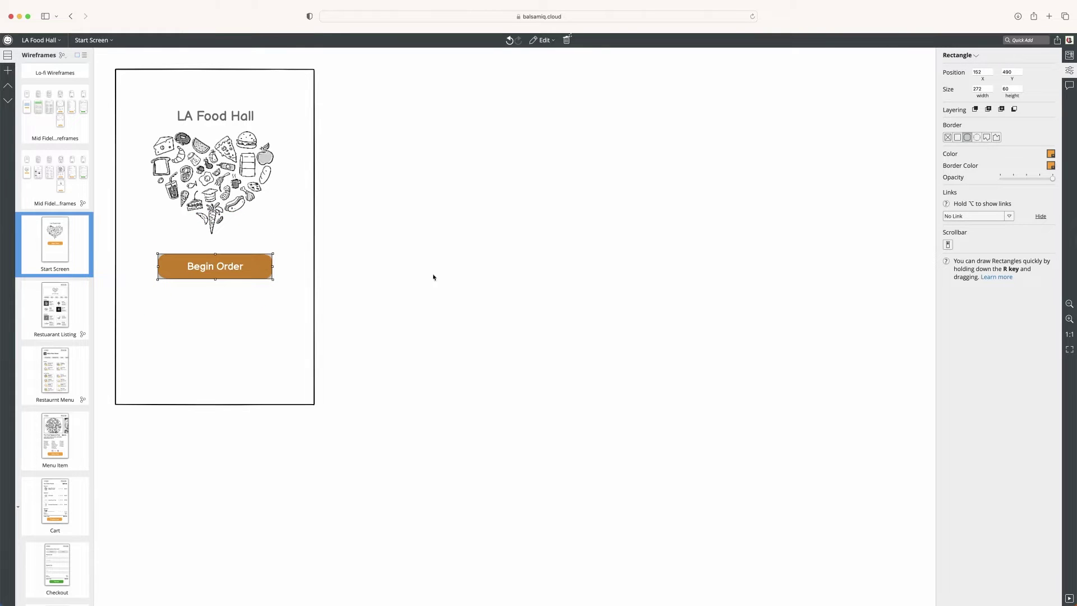
{"action": "left_click_drag", "start_coordinate": [942, 200], "coordinate": [948, 188]}
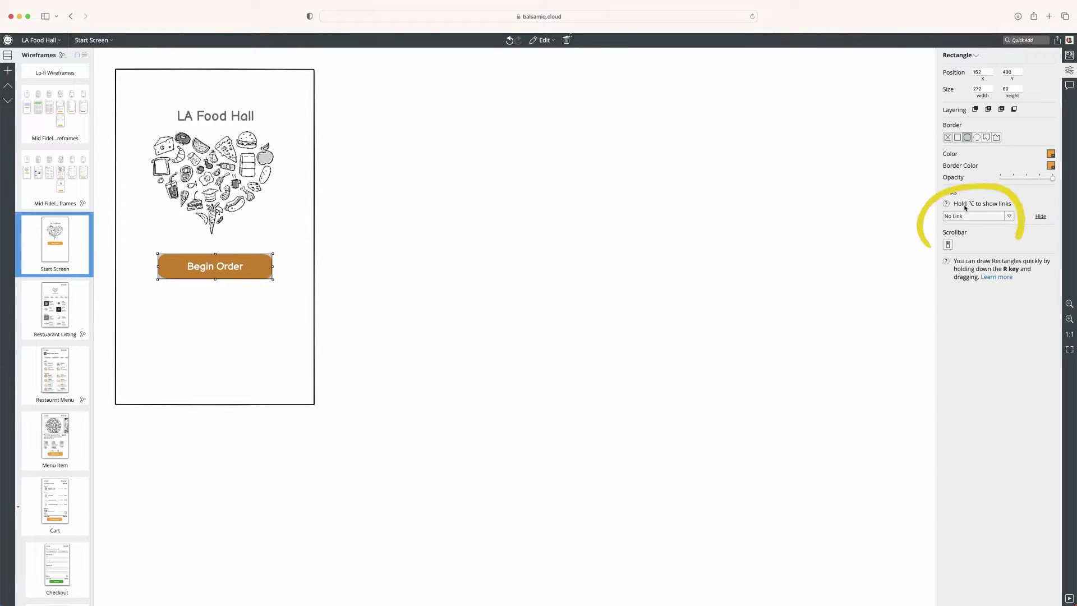
{"action": "left_click", "coordinate": [1009, 216]}
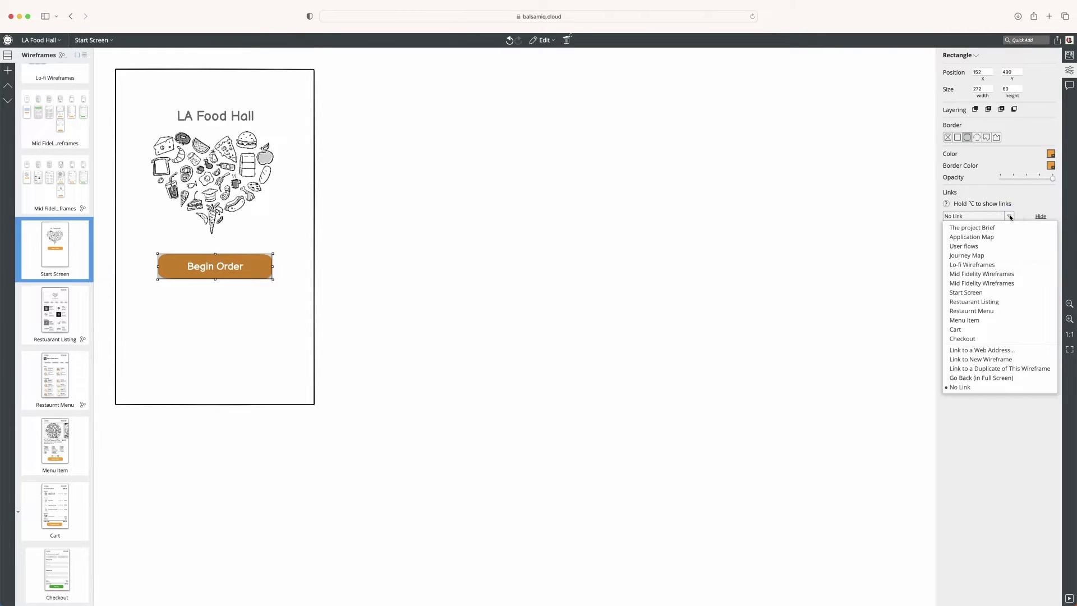
{"action": "left_click", "coordinate": [974, 303]}
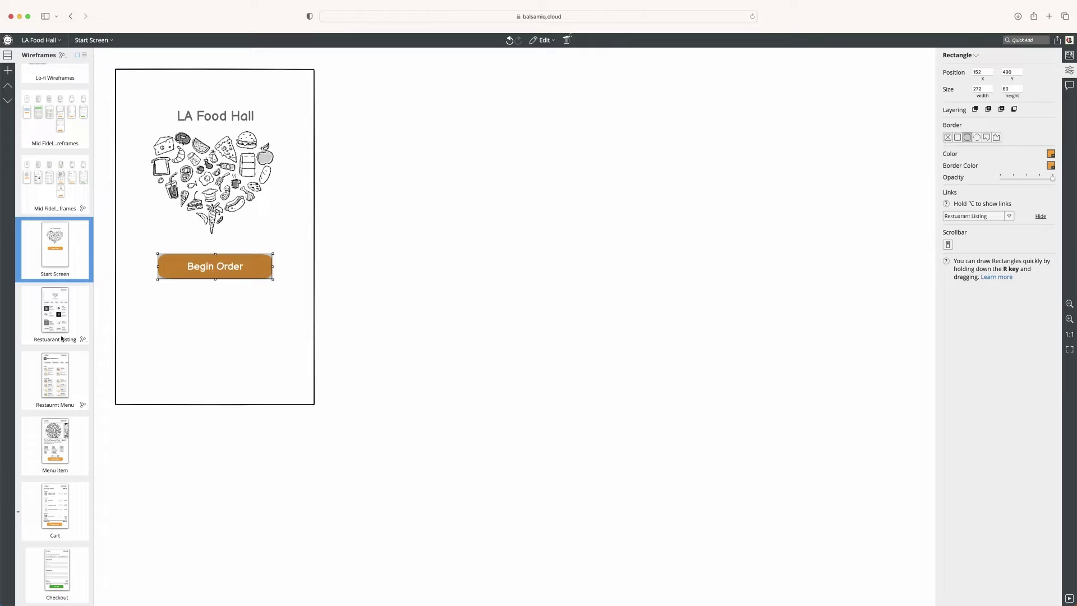
{"action": "left_click", "coordinate": [52, 311]}
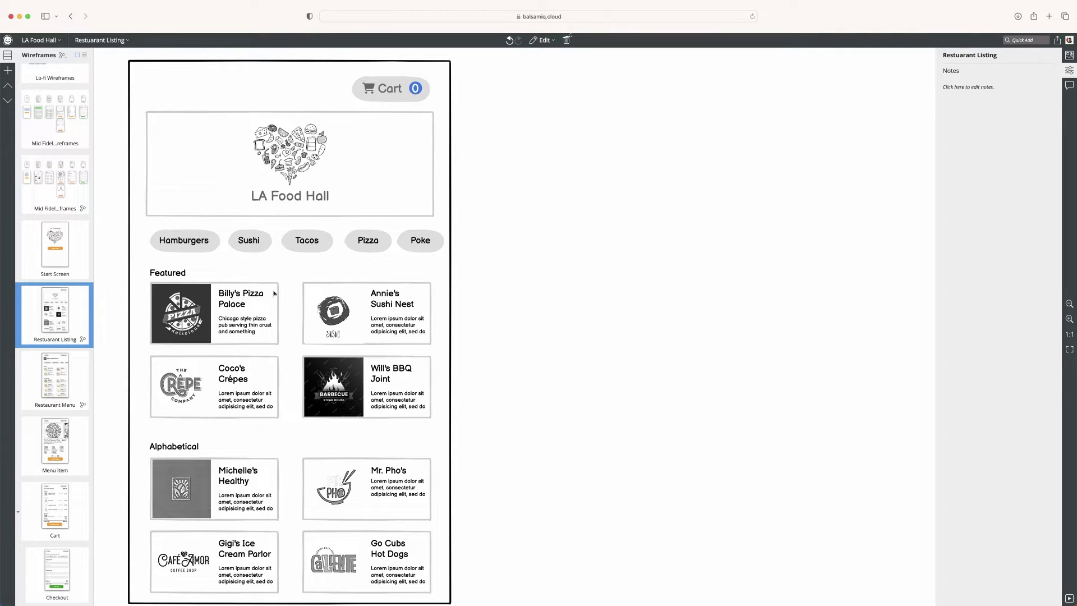
Group the four parts of the Billy's Pizza Palace card into one object.
{"action": "left_click", "coordinate": [194, 318]}
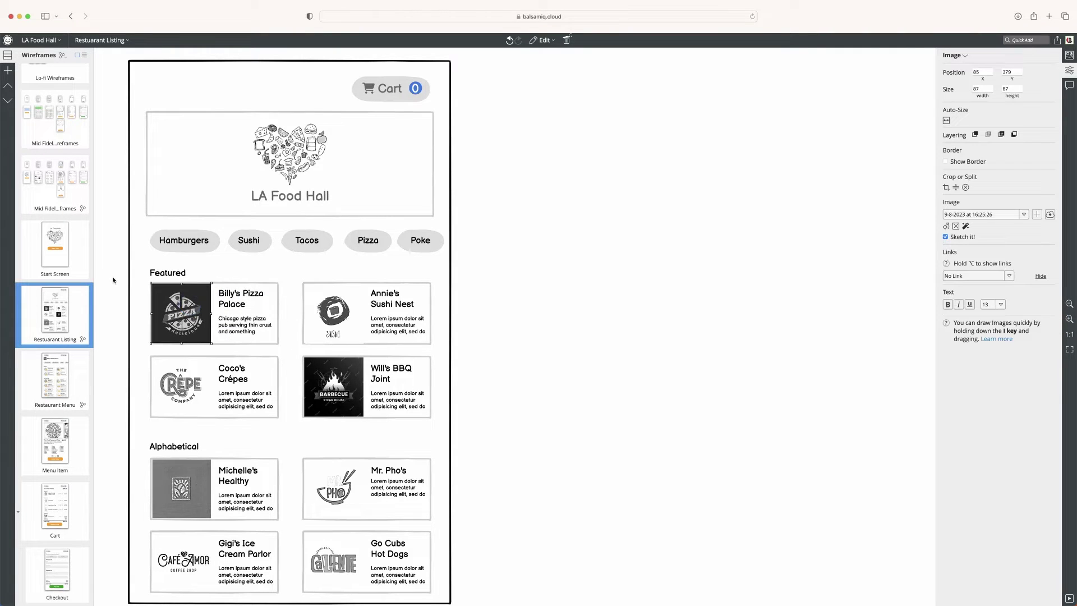
{"action": "left_click_drag", "start_coordinate": [113, 280], "coordinate": [285, 352]}
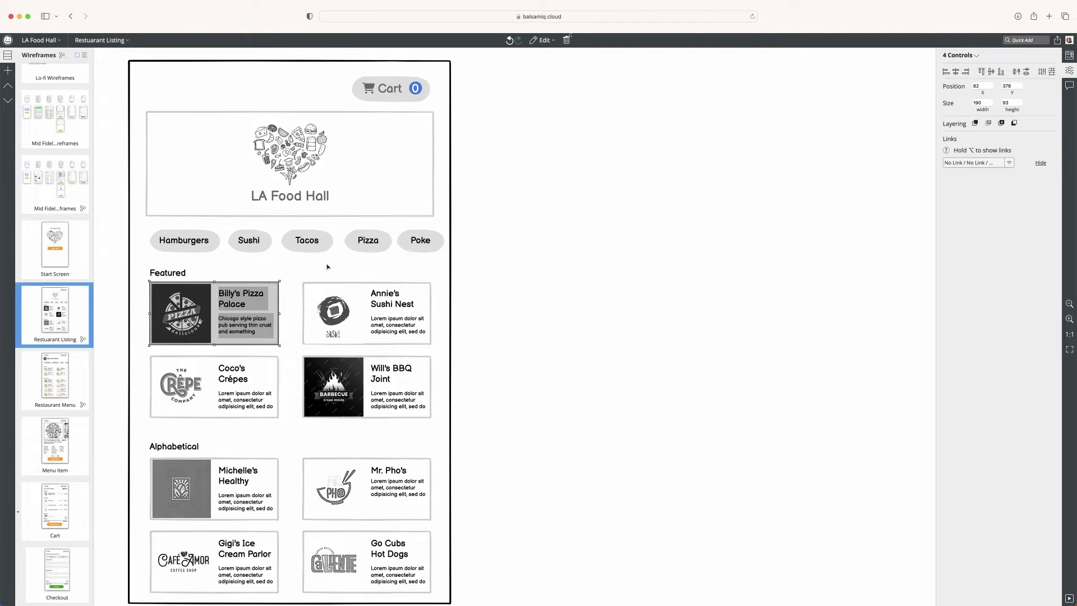
{"action": "left_click", "coordinate": [550, 41]}
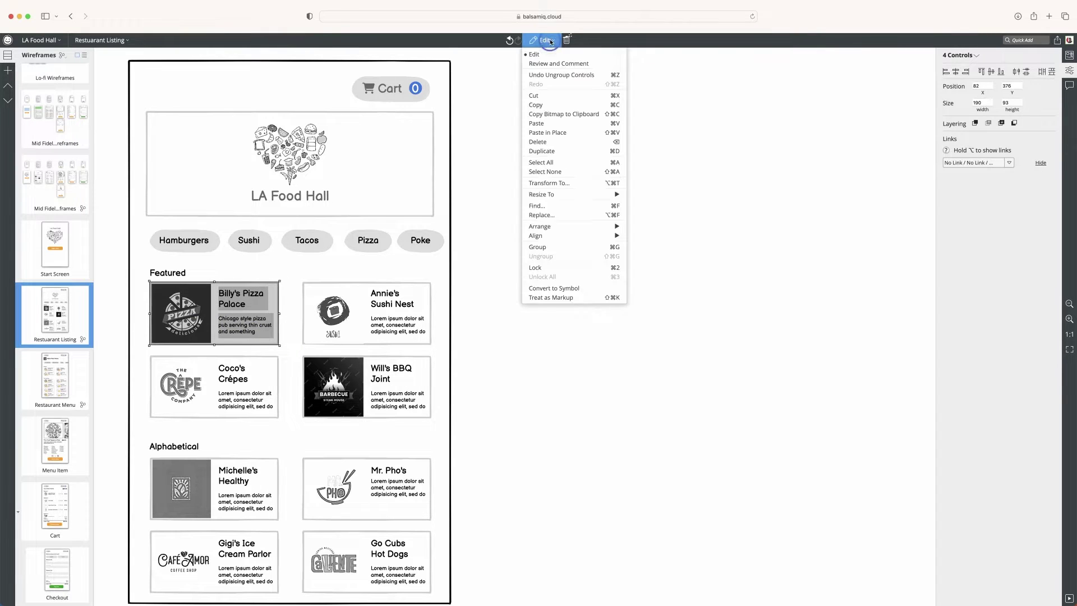
{"action": "left_click", "coordinate": [541, 246]}
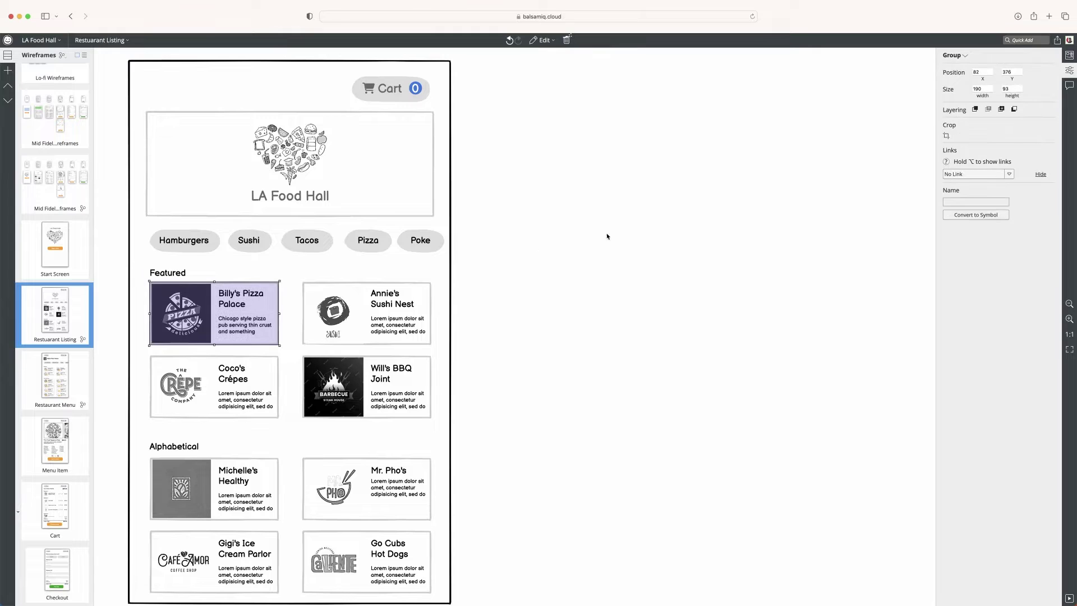
Link the grouped card to Restaurant Menu and open the Restaurant Menu wireframe.
{"action": "left_click", "coordinate": [1011, 174]}
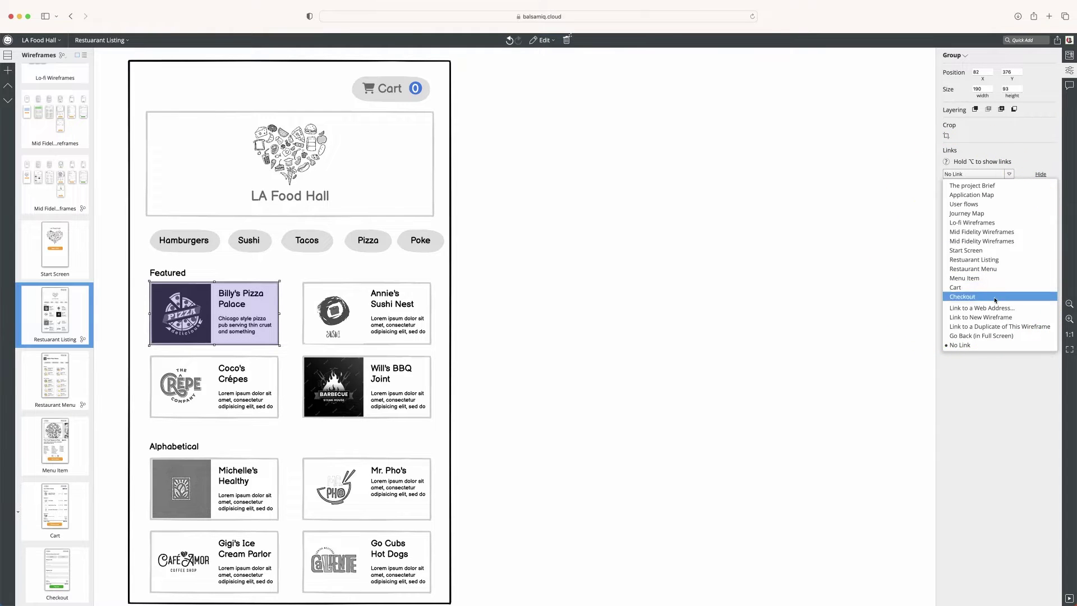
{"action": "left_click", "coordinate": [982, 270]}
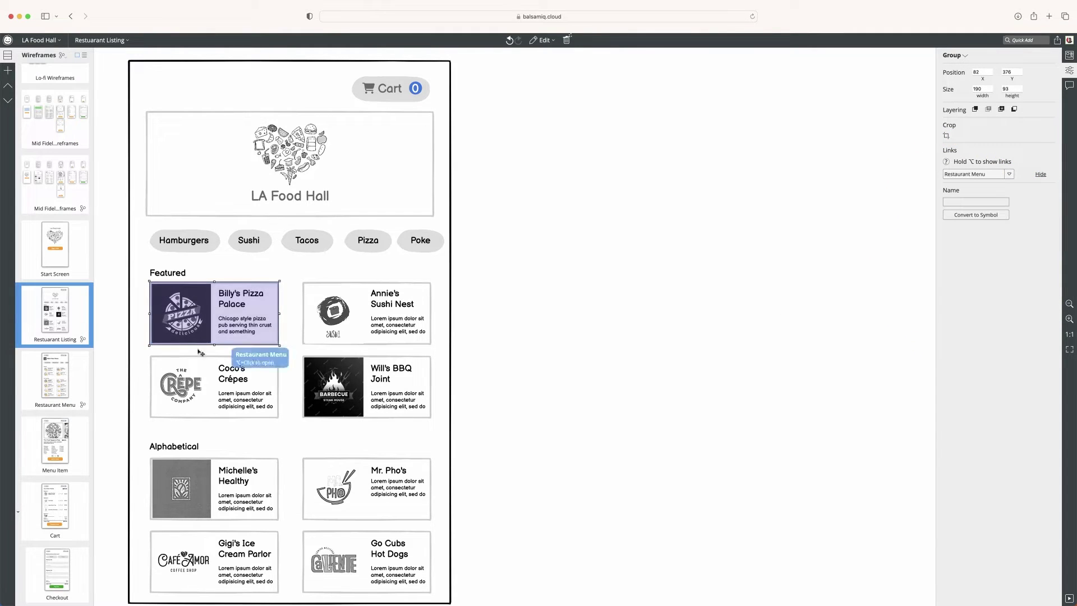
{"action": "left_click", "coordinate": [57, 378]}
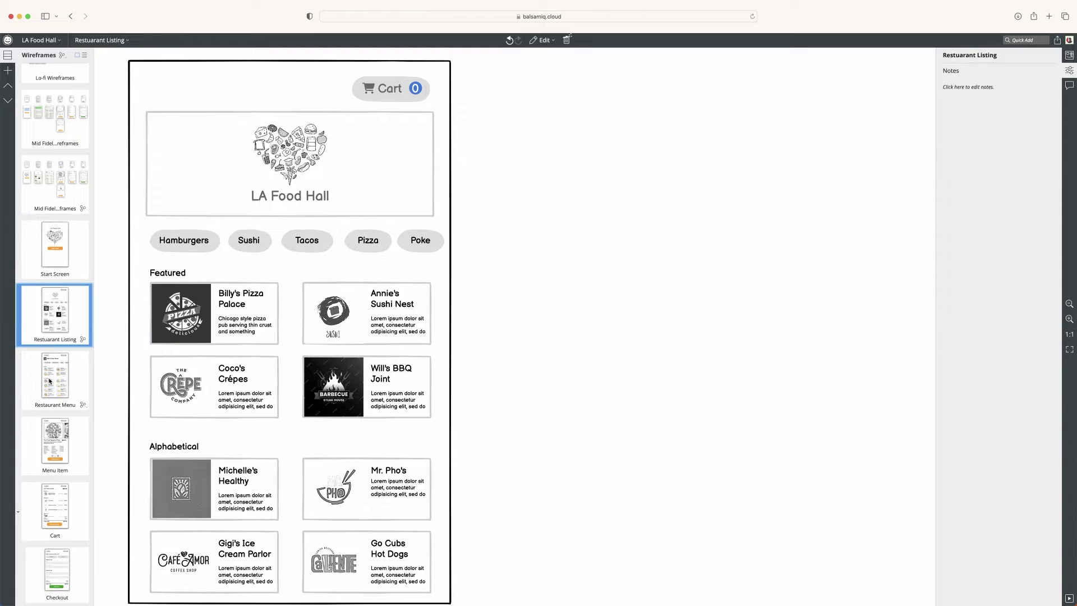
{"action": "left_click", "coordinate": [56, 376]}
Link the whole Thin Crust Pepperoni Pizza card to Menu Item, then open Menu Item.
{"action": "left_click", "coordinate": [314, 277]}
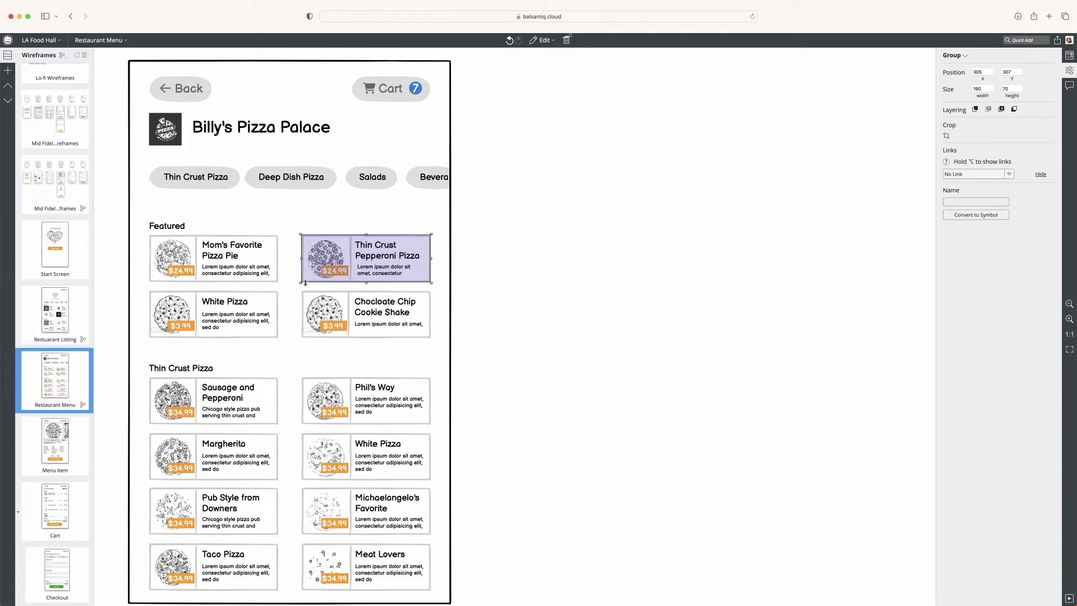
{"action": "left_click", "coordinate": [556, 232]}
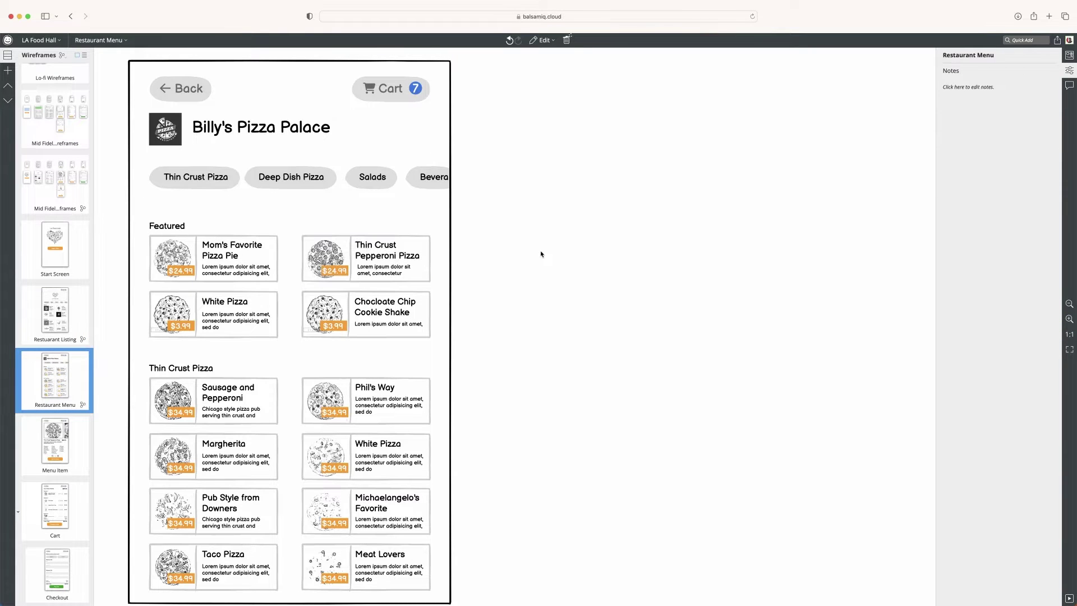
{"action": "left_click_drag", "start_coordinate": [537, 231], "coordinate": [293, 288]}
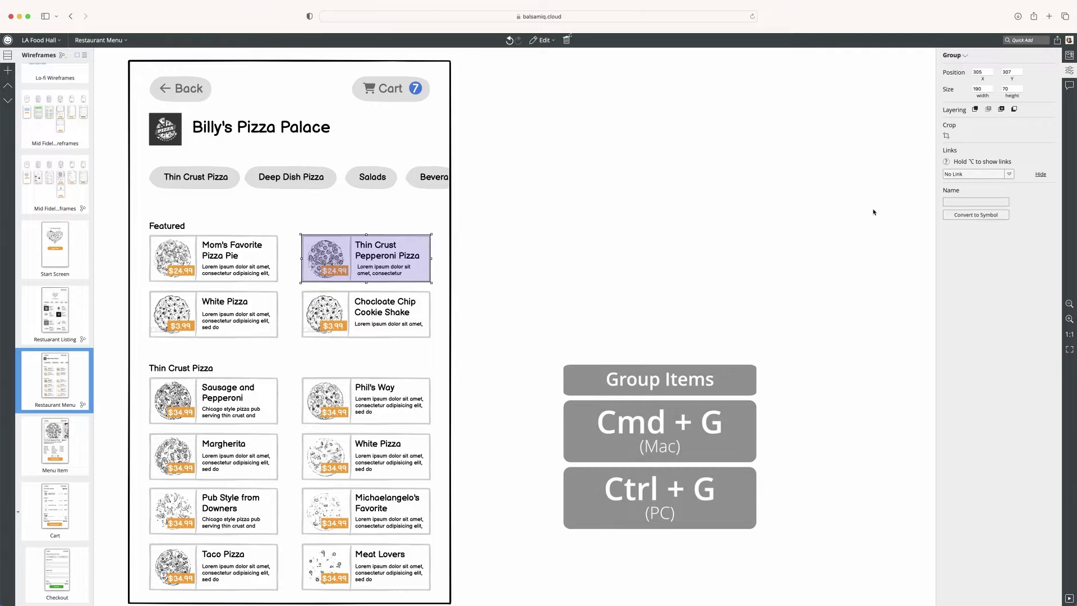
{"action": "left_click", "coordinate": [1009, 174]}
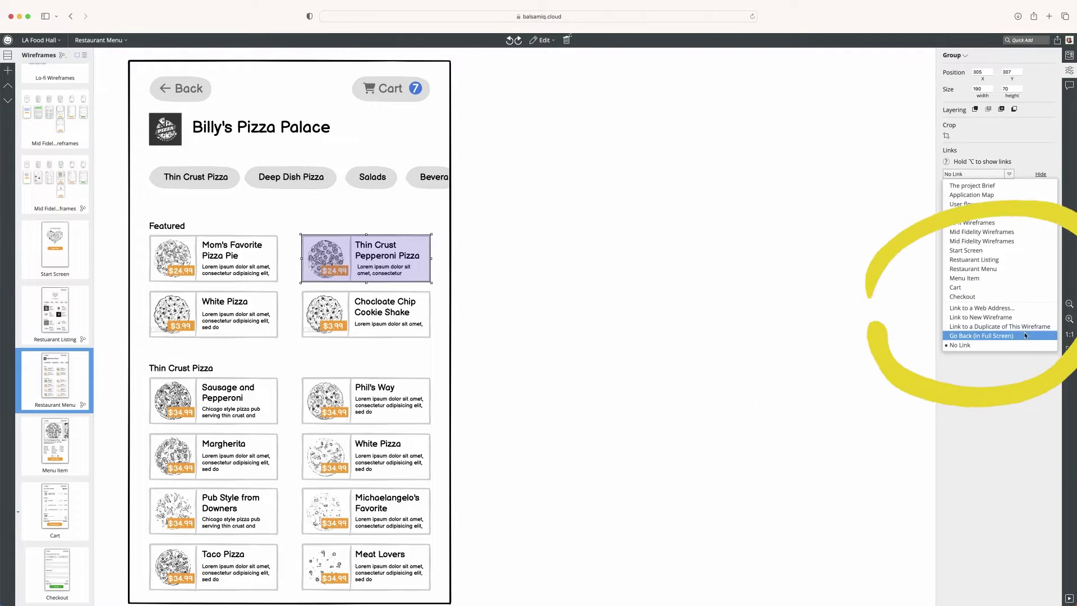
{"action": "left_click", "coordinate": [975, 278]}
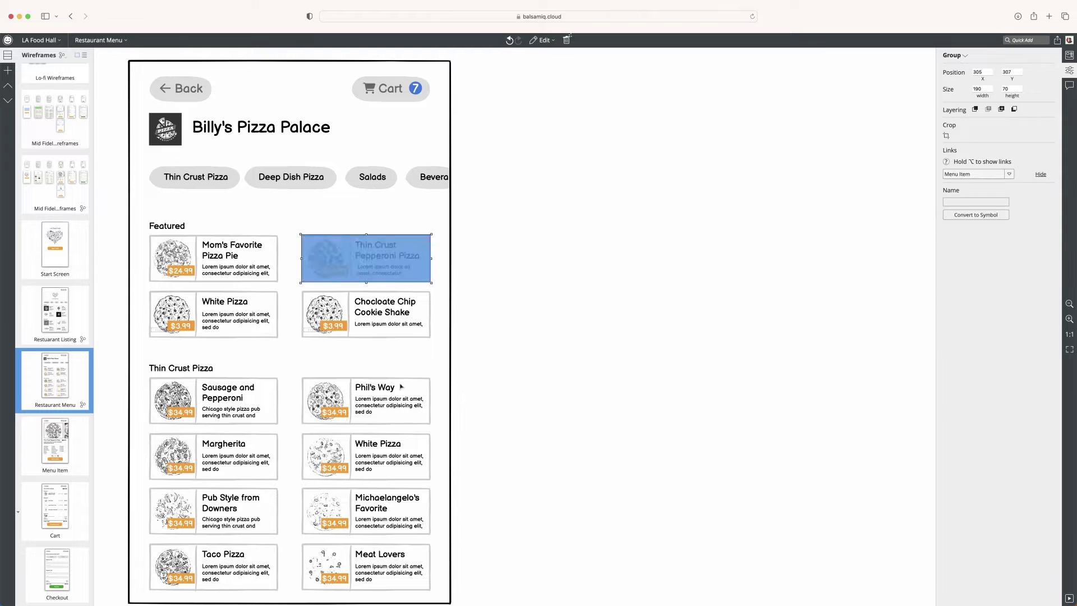
{"action": "left_click", "coordinate": [57, 437]}
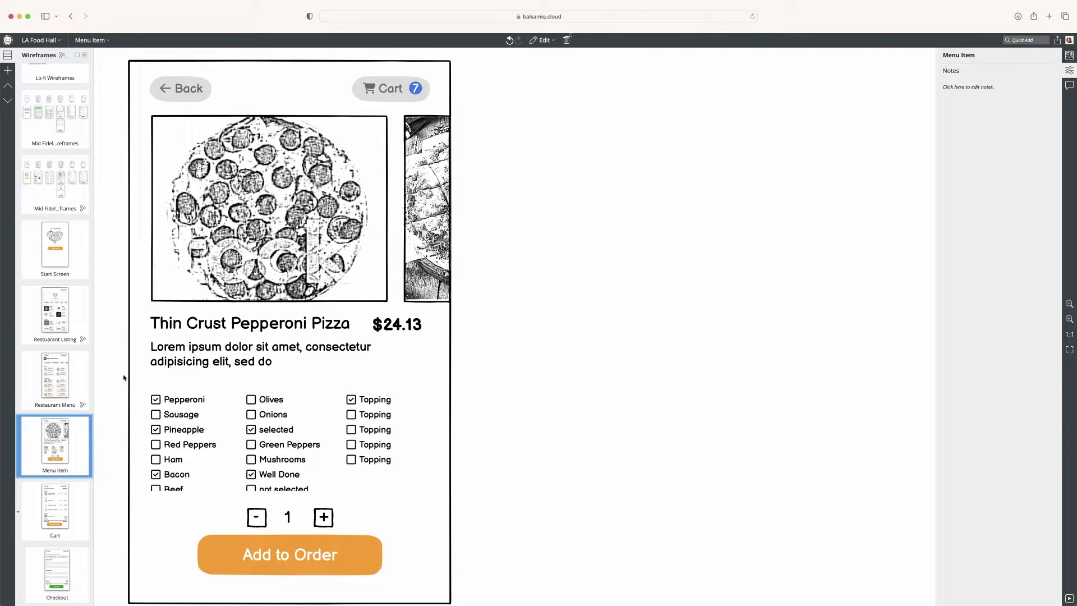
Duplicate the Menu Item wireframe and rename the copy 'Menu Item - Add to Cart'.
{"action": "right_click", "coordinate": [81, 470]}
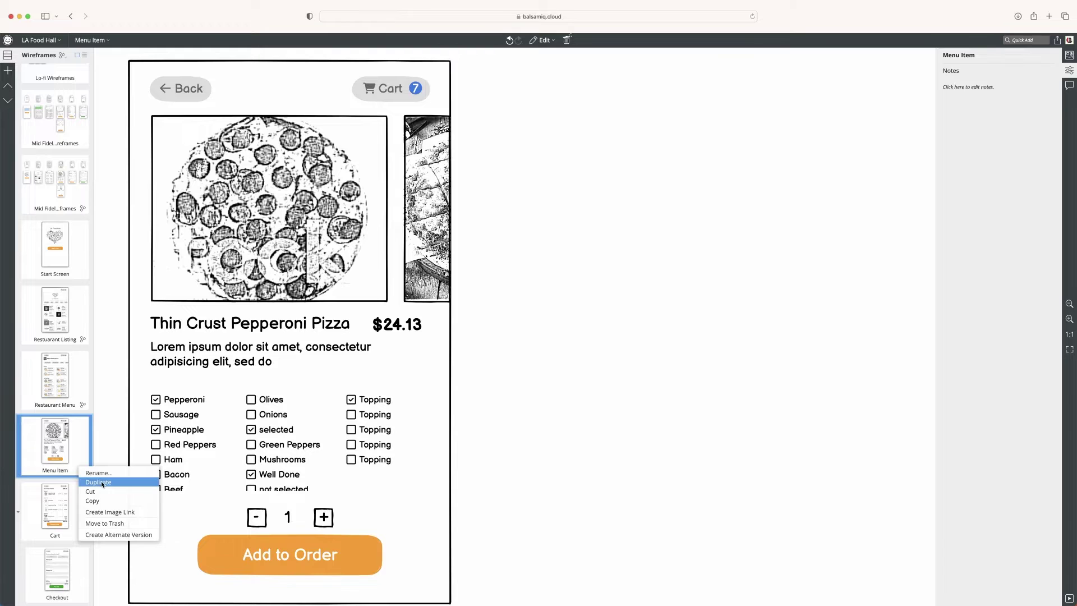
{"action": "left_click", "coordinate": [101, 482]}
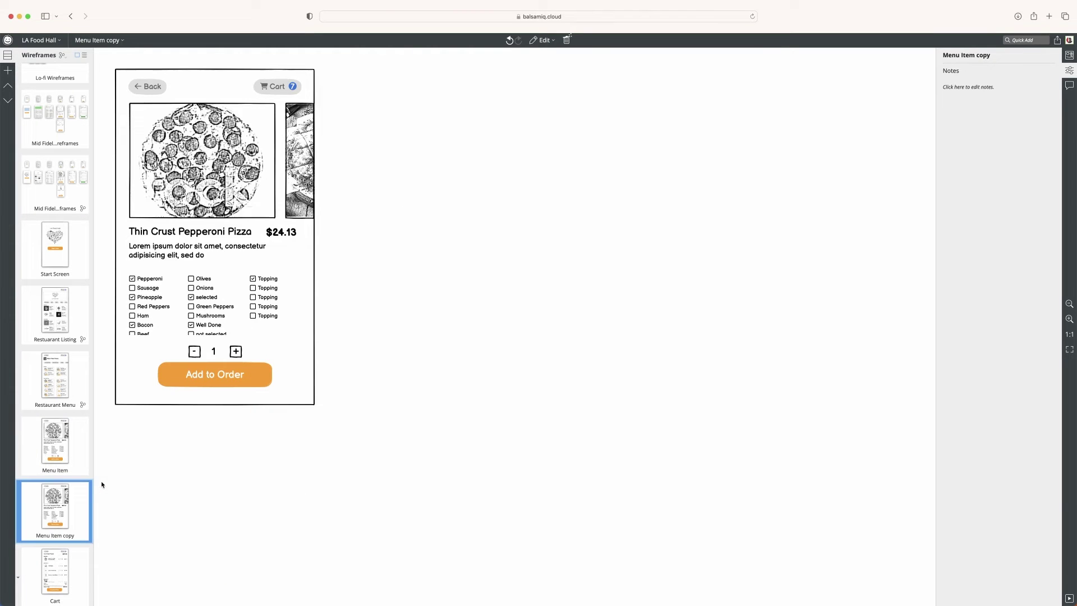
{"action": "double_click", "coordinate": [54, 495]}
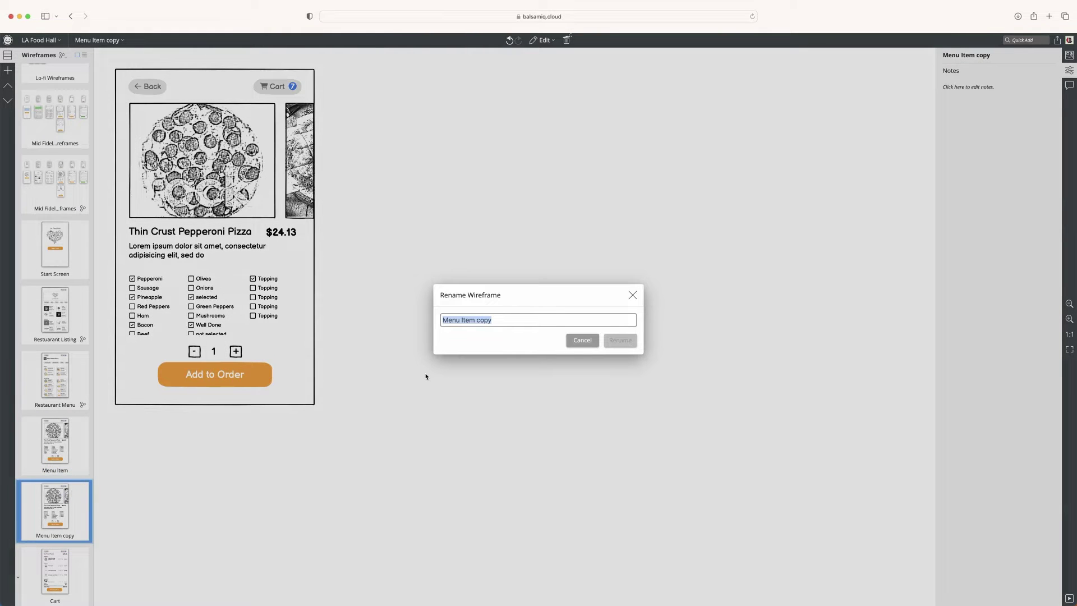
{"action": "key", "text": "Right"}
{"action": "key", "text": "BackSpace"}
{"action": "key", "text": "BackSpace"}
{"action": "key", "text": "BackSpace"}
{"action": "key", "text": "BackSpace"}
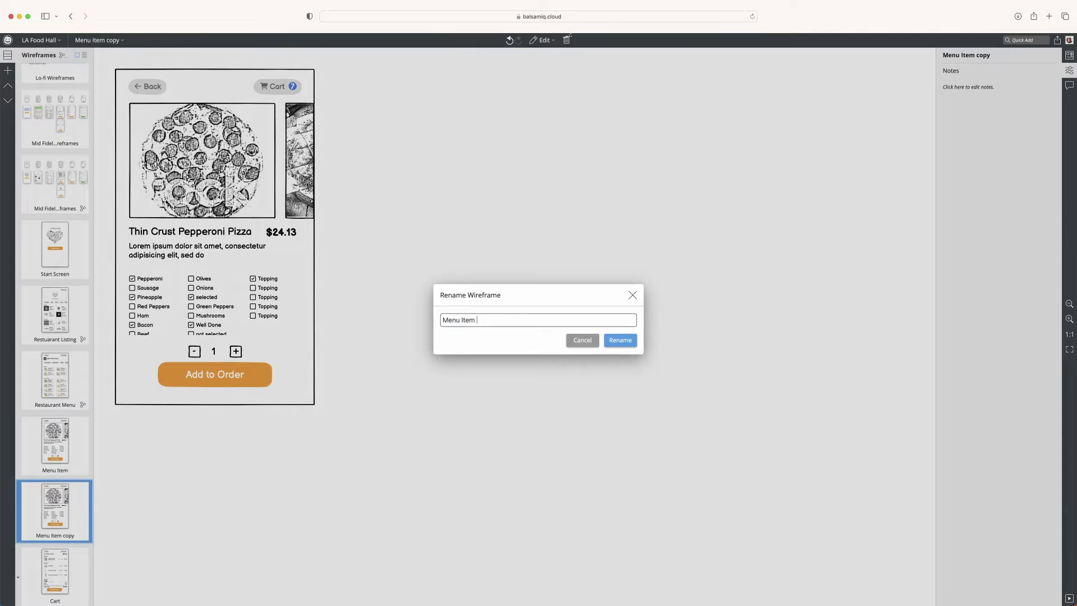
{"action": "type", "text": "- Add to Cart"}
{"action": "key", "text": "Return"}
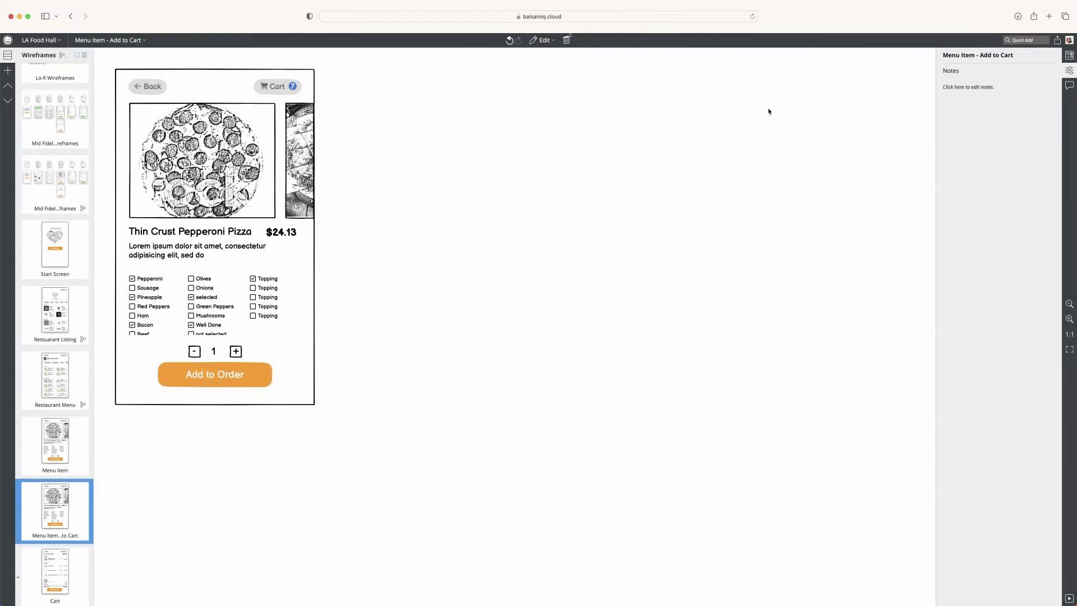
{"action": "left_click", "coordinate": [1019, 40]}
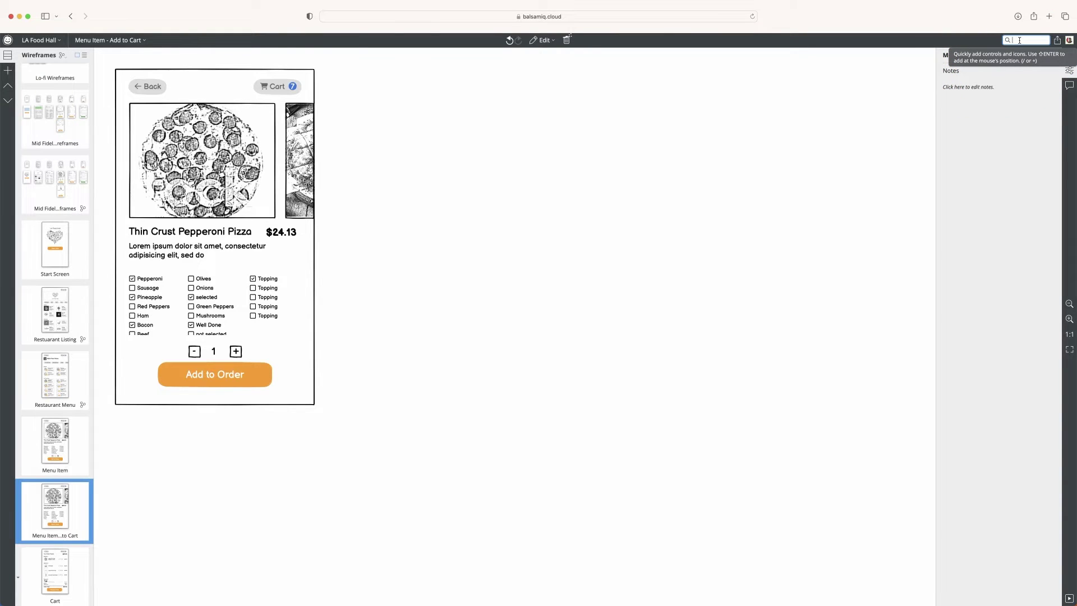
Insert a Modal Screen and stretch it to cover the whole wireframe.
{"action": "type", "text": "modal"}
{"action": "key", "text": "Return"}
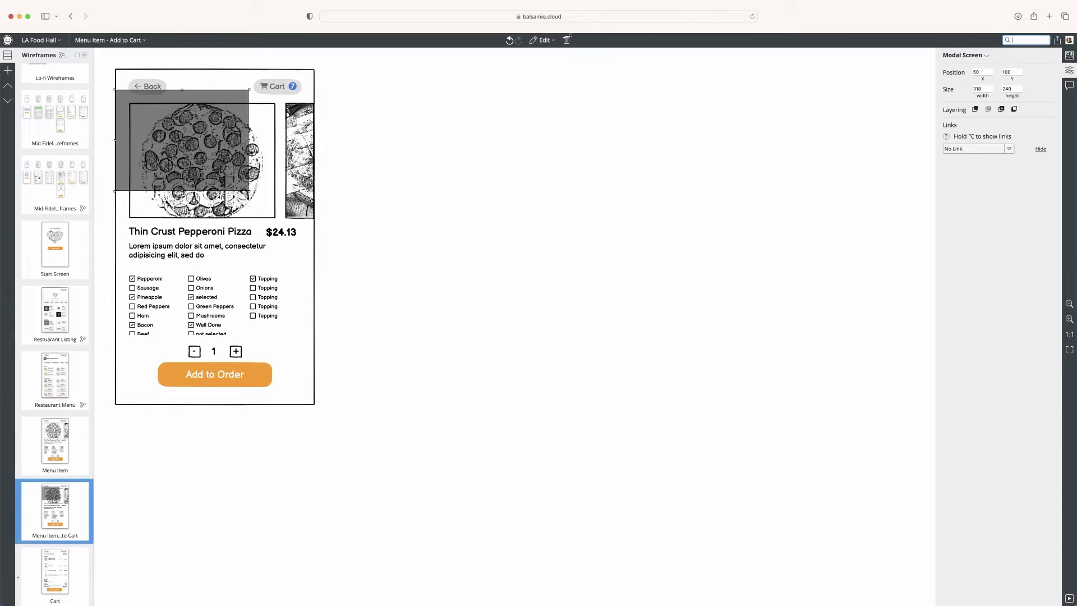
{"action": "left_click_drag", "start_coordinate": [190, 176], "coordinate": [191, 121]}
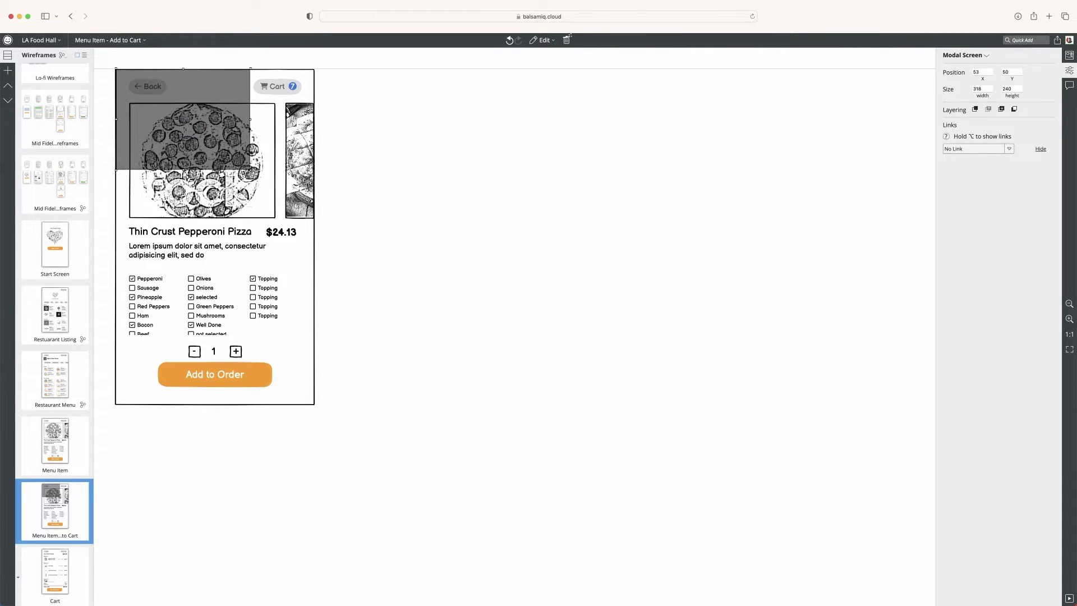
{"action": "left_click_drag", "start_coordinate": [250, 169], "coordinate": [313, 403]}
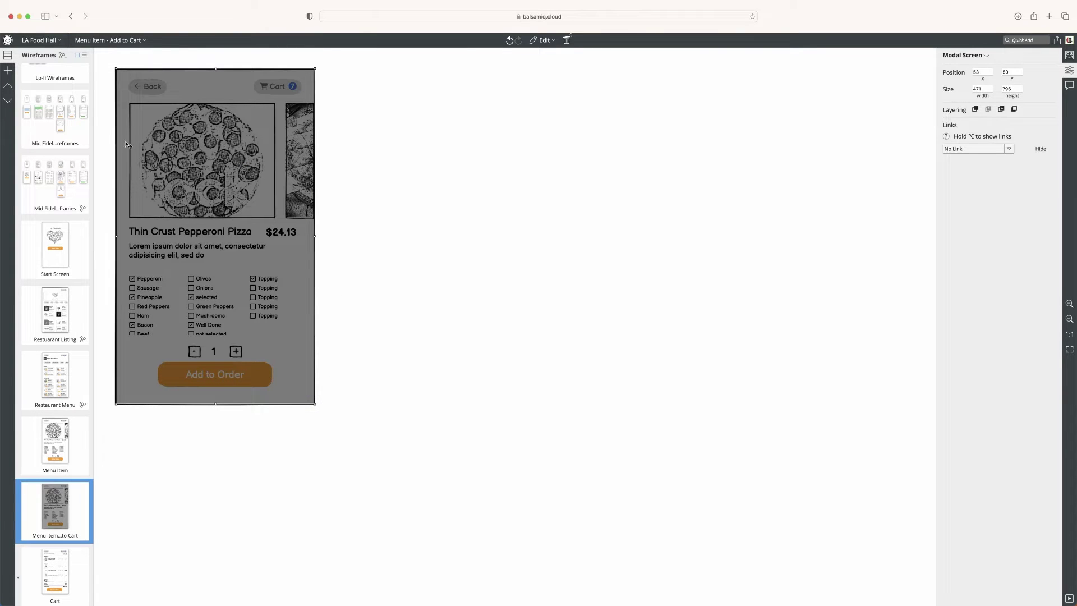
Draw a light panel rectangle over the pizza image and add a third rounded bar below.
{"action": "key", "text": "r"}
{"action": "mouse_move", "coordinate": [142, 137]}
{"action": "left_mouse_down"}
{"action": "mouse_move", "coordinate": [251, 238]}
{"action": "mouse_move", "coordinate": [296, 254]}
{"action": "left_mouse_up"}
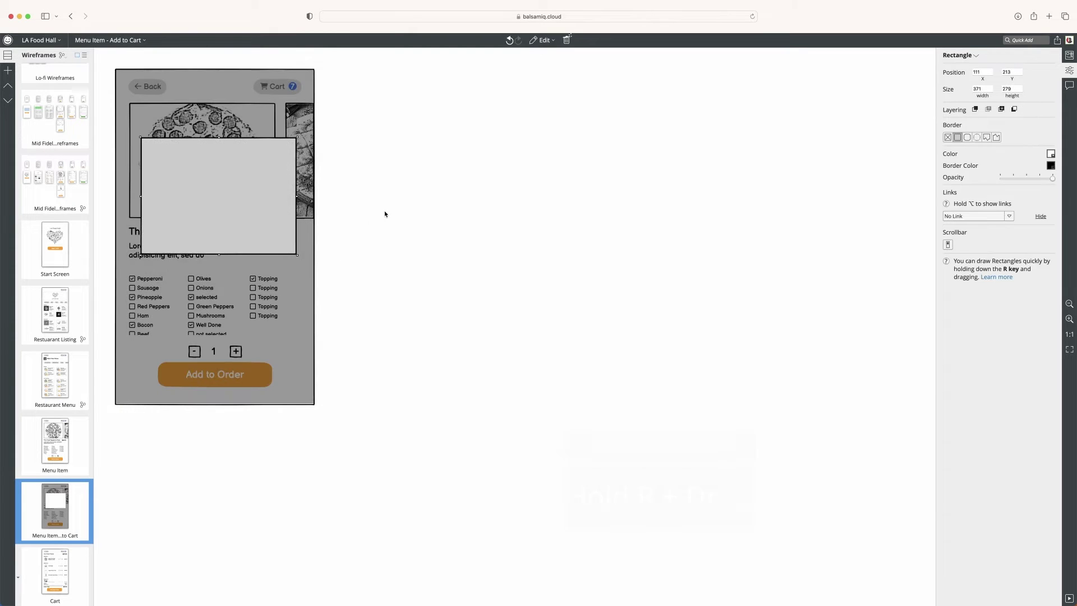
{"action": "mouse_move", "coordinate": [204, 175]}
{"action": "left_mouse_down"}
{"action": "mouse_move", "coordinate": [207, 197]}
{"action": "mouse_move", "coordinate": [196, 194]}
{"action": "left_mouse_up"}
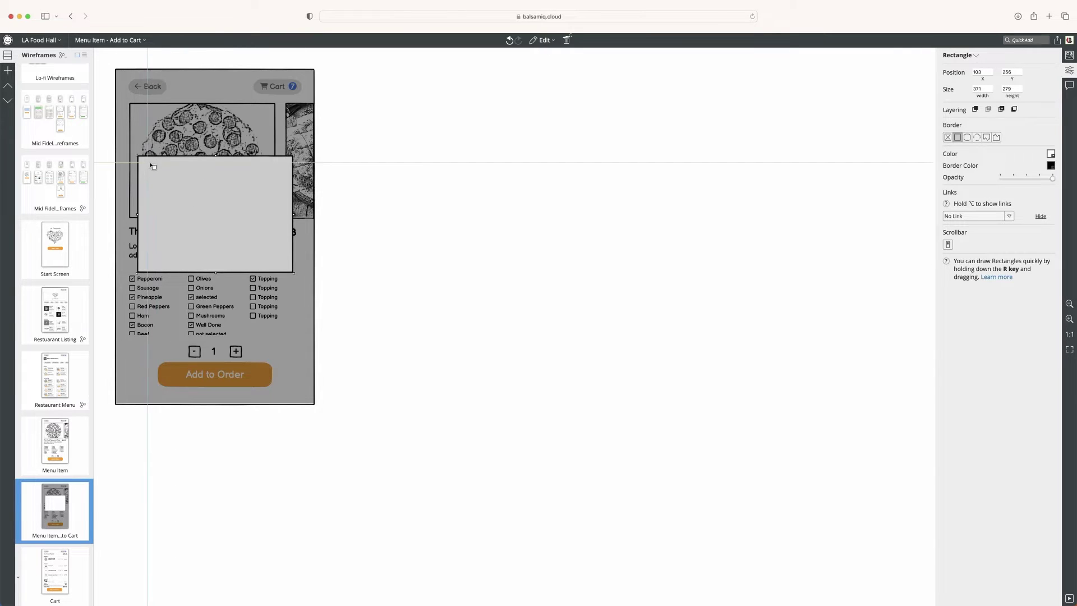
{"action": "key", "text": "ctrl+v"}
{"action": "left_click_drag", "start_coordinate": [212, 187], "coordinate": [218, 250]}
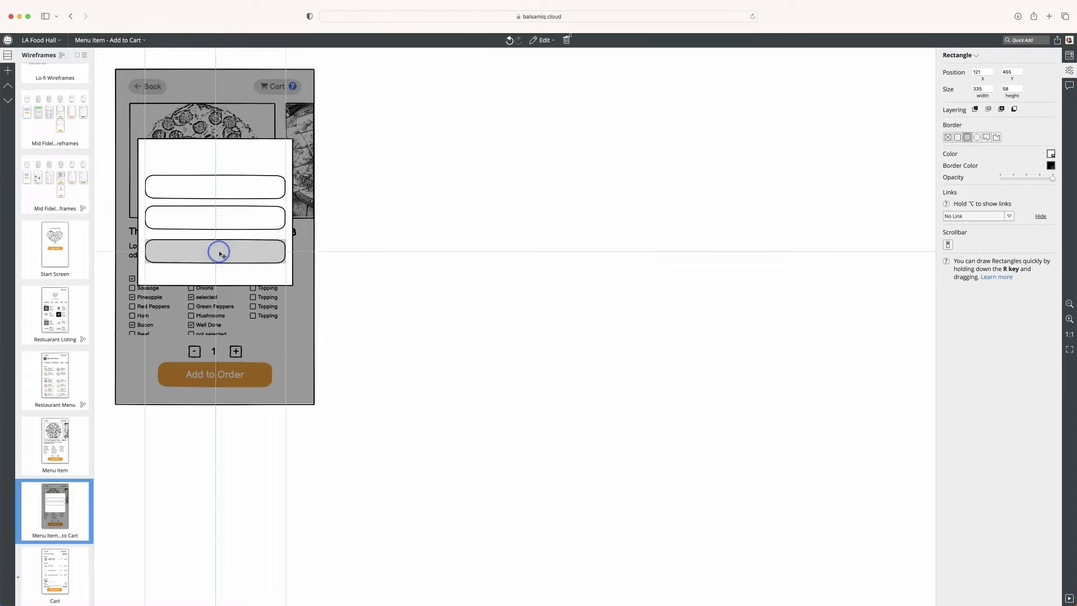
Give the bottom rounded bar an orange border and orange fill.
{"action": "left_click", "coordinate": [231, 188]}
{"action": "left_click", "coordinate": [242, 250]}
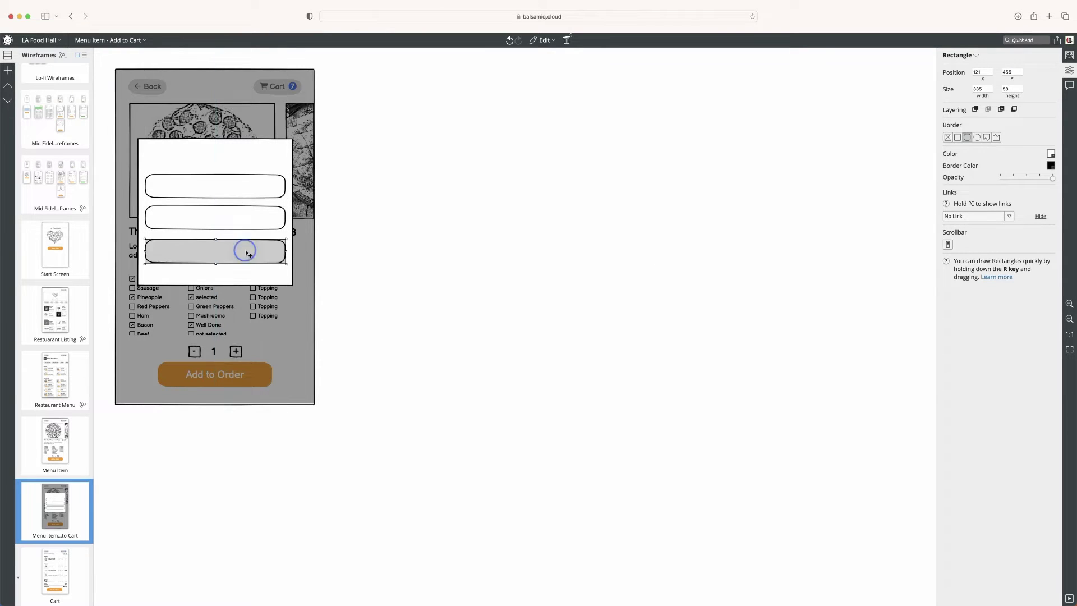
{"action": "left_click", "coordinate": [1048, 166]}
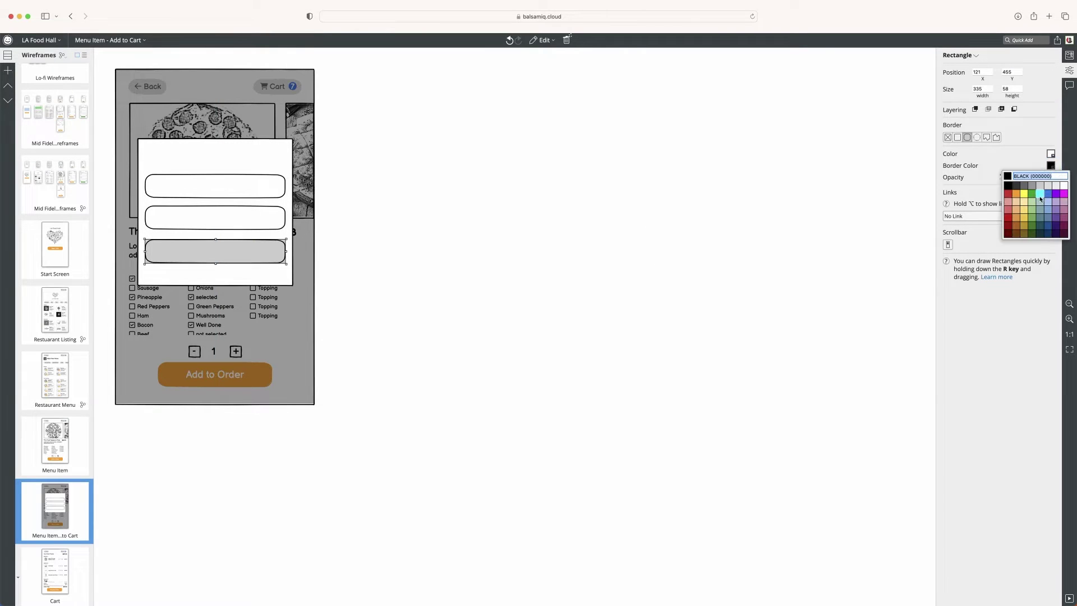
{"action": "left_click", "coordinate": [1018, 197]}
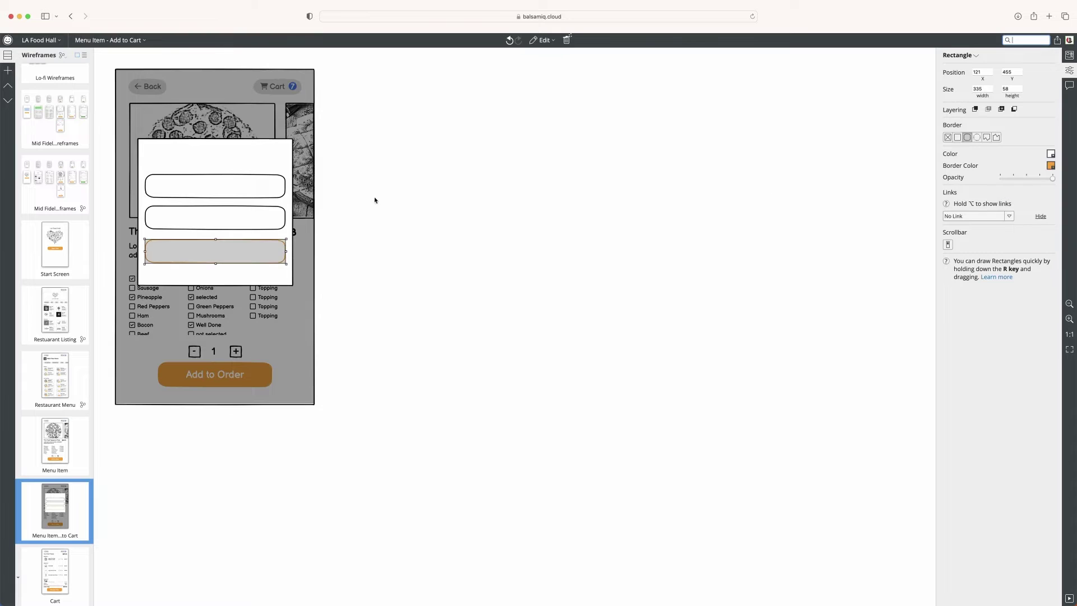
{"action": "left_click", "coordinate": [1051, 154]}
{"action": "left_click", "coordinate": [1016, 214]}
{"action": "left_click", "coordinate": [358, 285]}
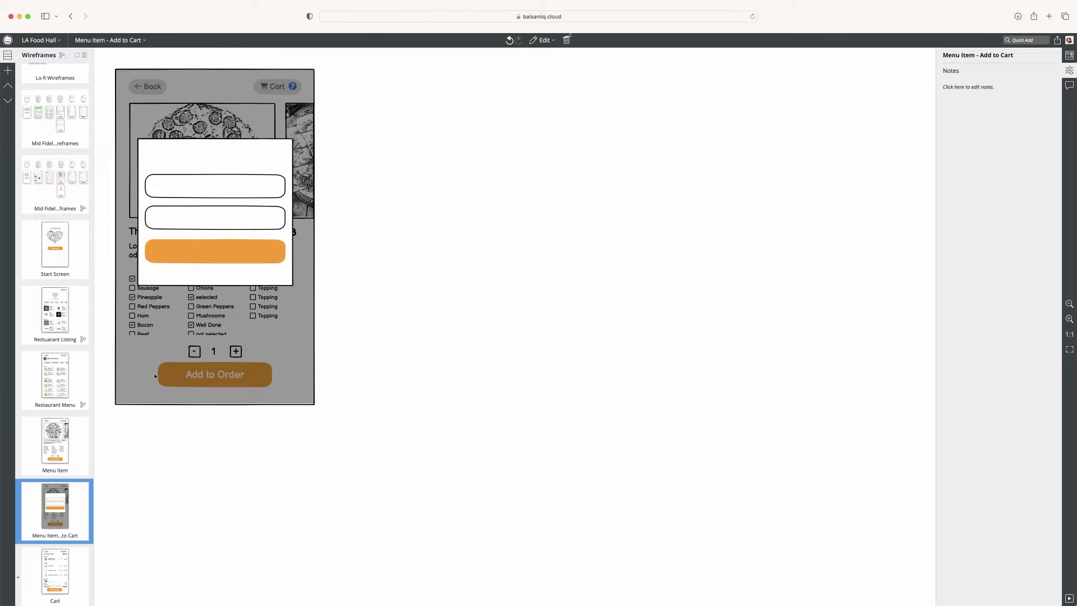
Copy the Add to Order label onto the orange bar and relabel it 'Go to Checkout'.
{"action": "left_click_drag", "start_coordinate": [98, 362], "coordinate": [277, 389]}
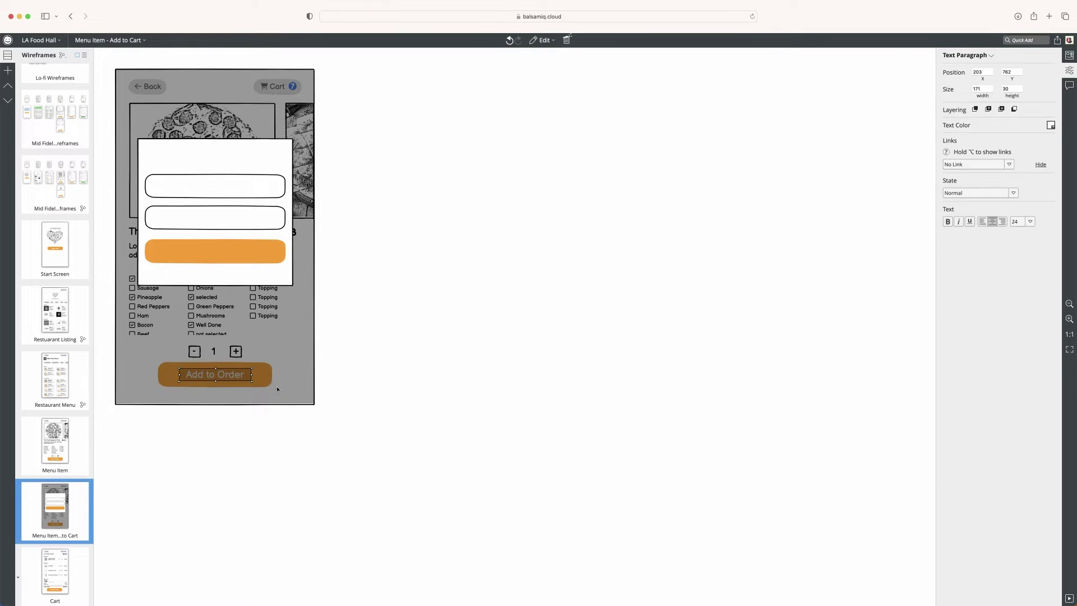
{"action": "left_click_drag", "start_coordinate": [215, 375], "coordinate": [233, 250]}
{"action": "double_click", "coordinate": [233, 251]}
{"action": "type", "text": "Go to Checkout"}
{"action": "left_click", "coordinate": [209, 249]}
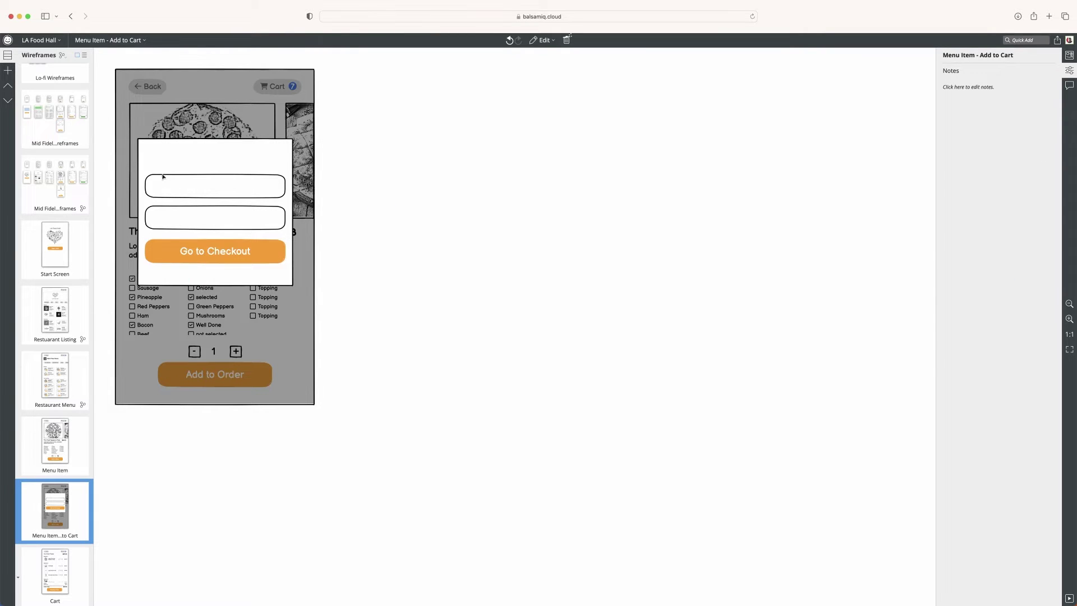
Add a centred, size-18 heading at the popup top with the add-to-cart confirmation sentence.
{"action": "left_click", "coordinate": [247, 167]}
{"action": "left_click_drag", "start_coordinate": [247, 166], "coordinate": [268, 170]}
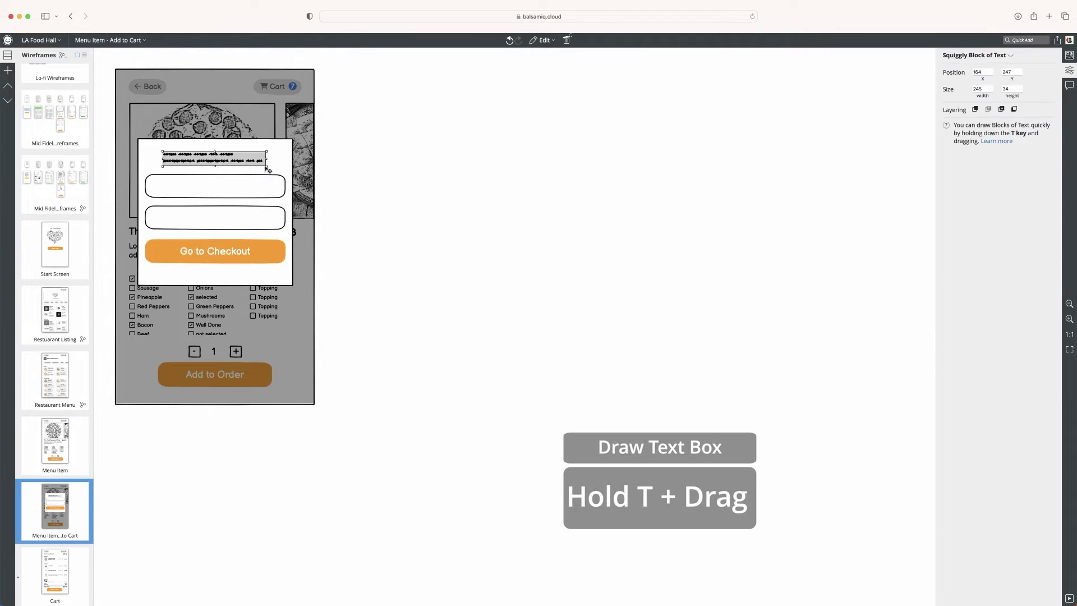
{"action": "double_click", "coordinate": [263, 163]}
{"action": "type", "text": "You Added Thin Crust Pepperoni Pizza to your cart"}
{"action": "left_click", "coordinate": [986, 219]}
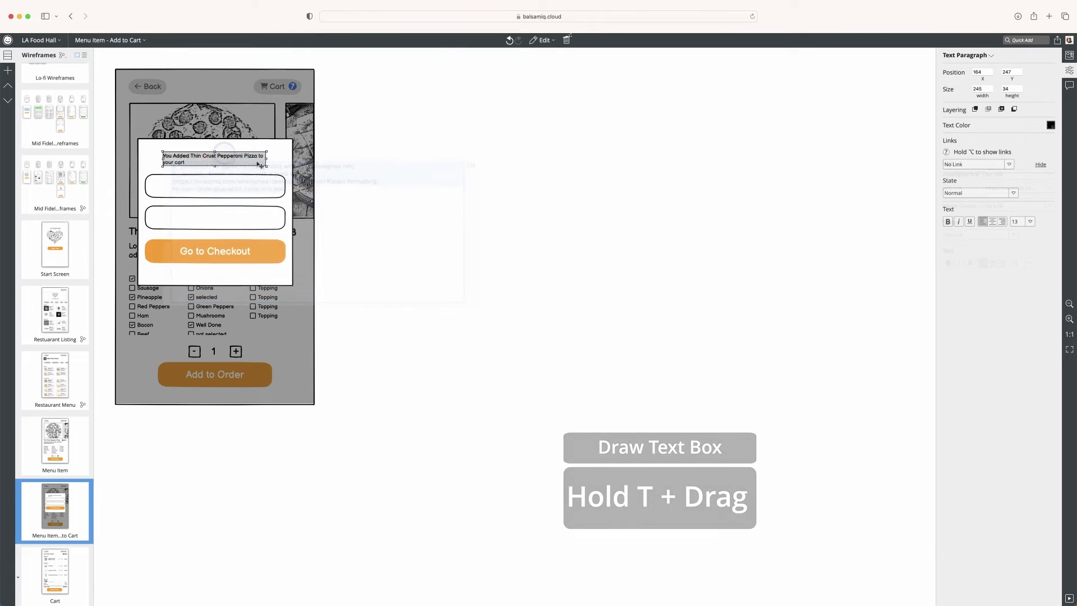
{"action": "left_click", "coordinate": [992, 221]}
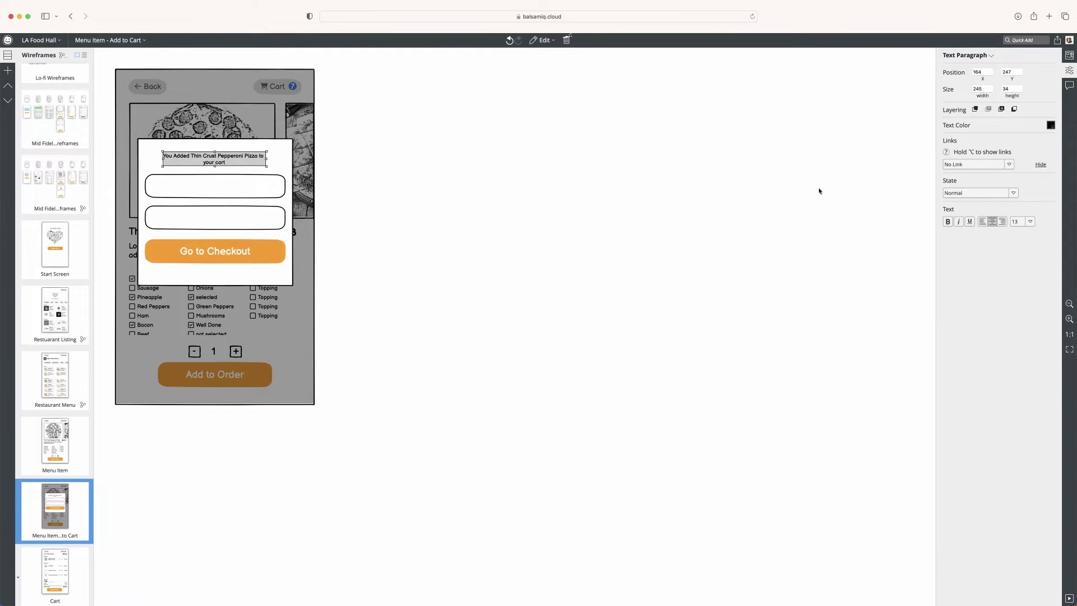
{"action": "left_click", "coordinate": [1030, 222]}
{"action": "left_click", "coordinate": [1017, 320]}
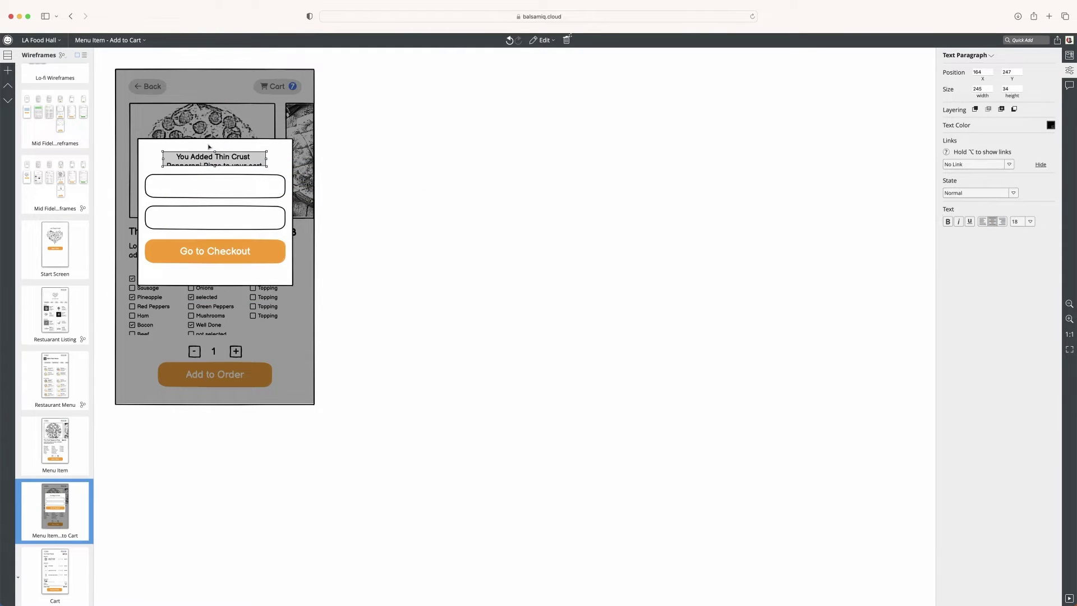
Bold the pizza name in the heading by wrapping 'Thin…Pizza' in asterisks.
{"action": "double_click", "coordinate": [229, 164]}
{"action": "left_click", "coordinate": [205, 177]}
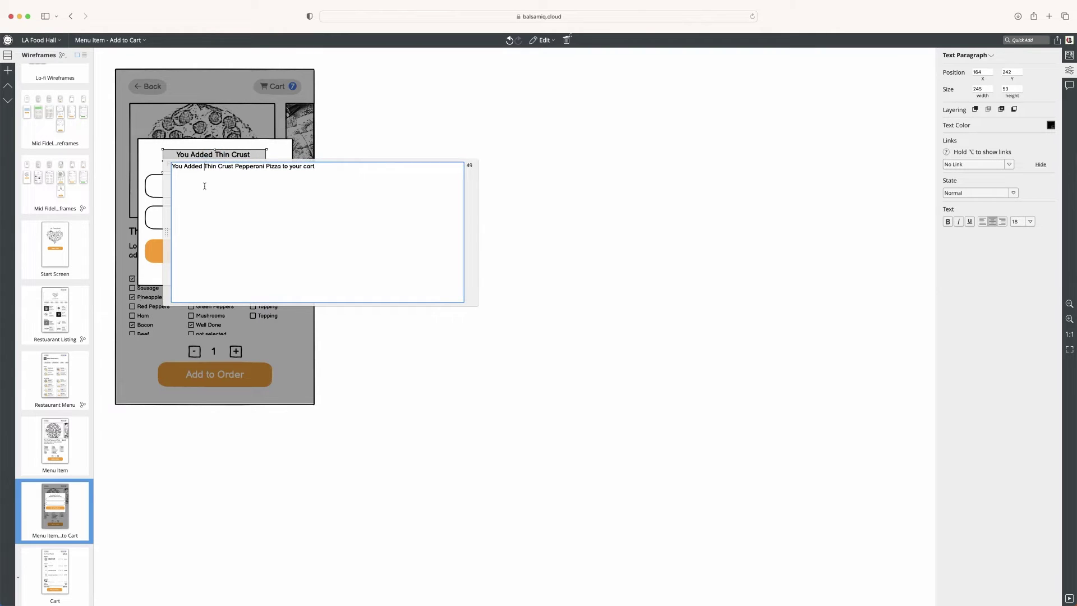
{"action": "type", "text": "*"}
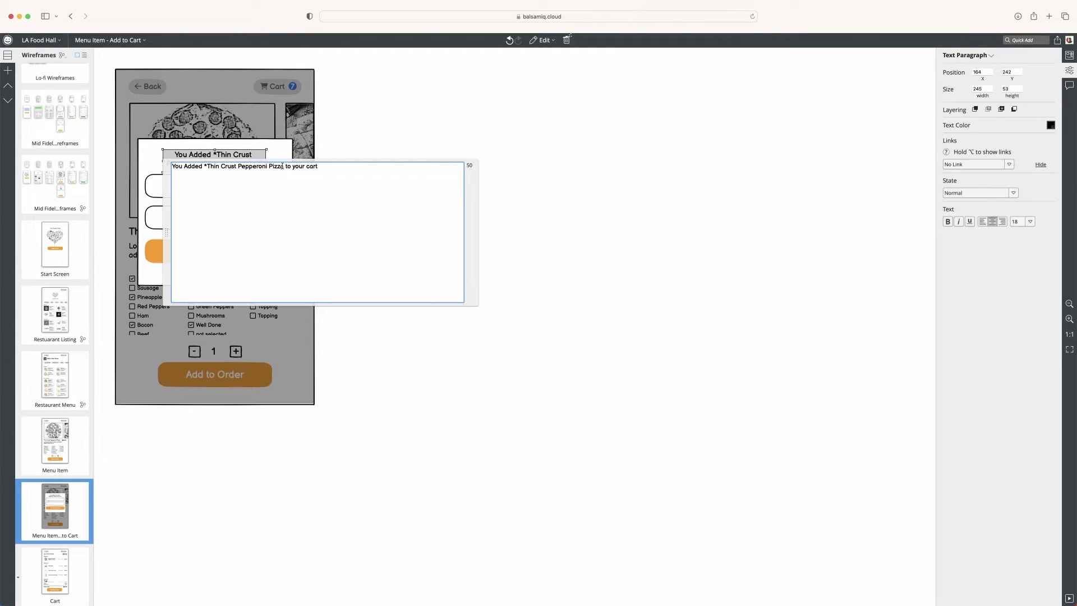
{"action": "left_click", "coordinate": [283, 166]}
{"action": "type", "text": "*"}
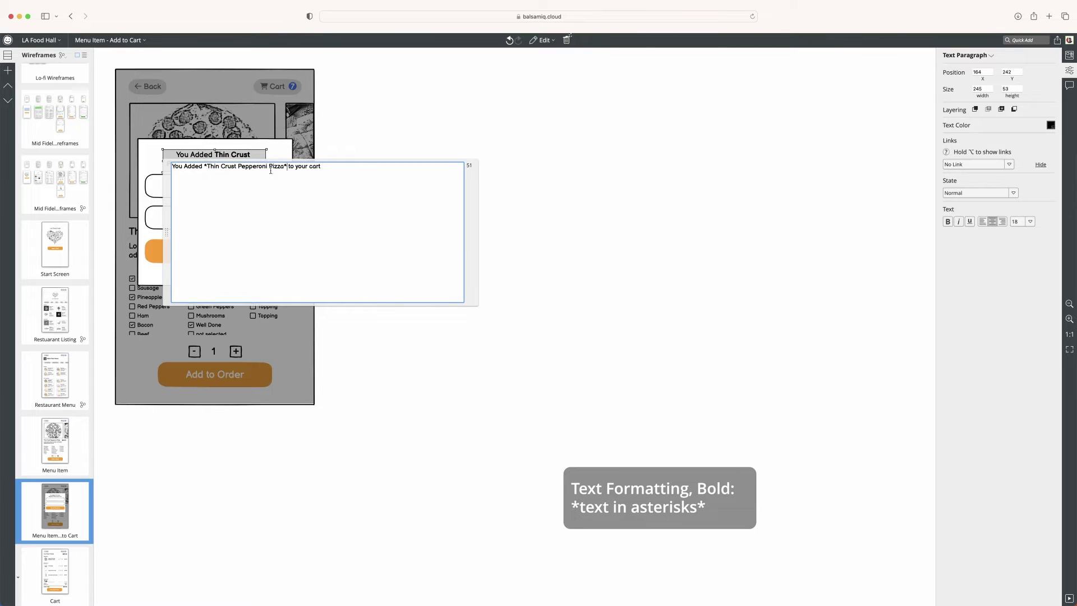
{"action": "left_click", "coordinate": [409, 114]}
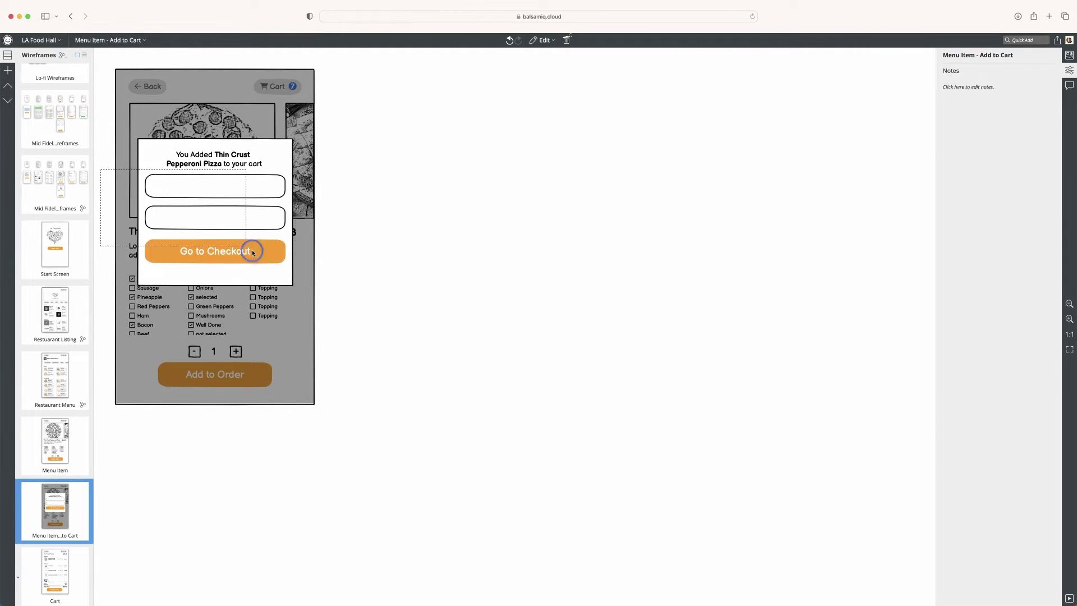
Paste a text copy and label the first button 'Add more items from this shop'.
{"action": "key", "text": "ctrl+v"}
{"action": "double_click", "coordinate": [212, 192]}
{"action": "type", "text": "Add more items from this shop"}
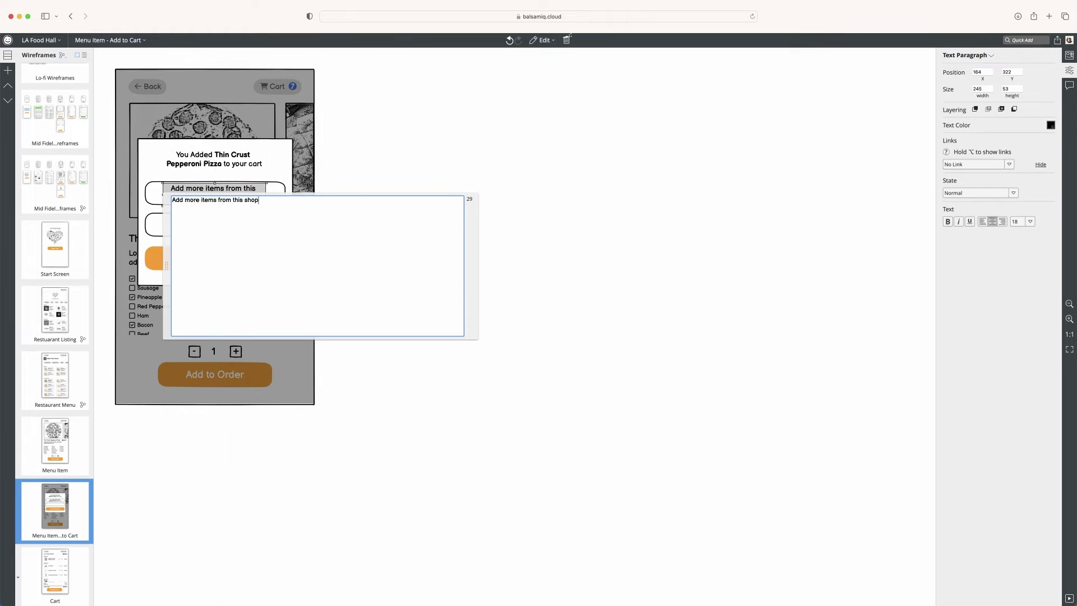
{"action": "left_click", "coordinate": [898, 221]}
{"action": "left_click", "coordinate": [232, 194]}
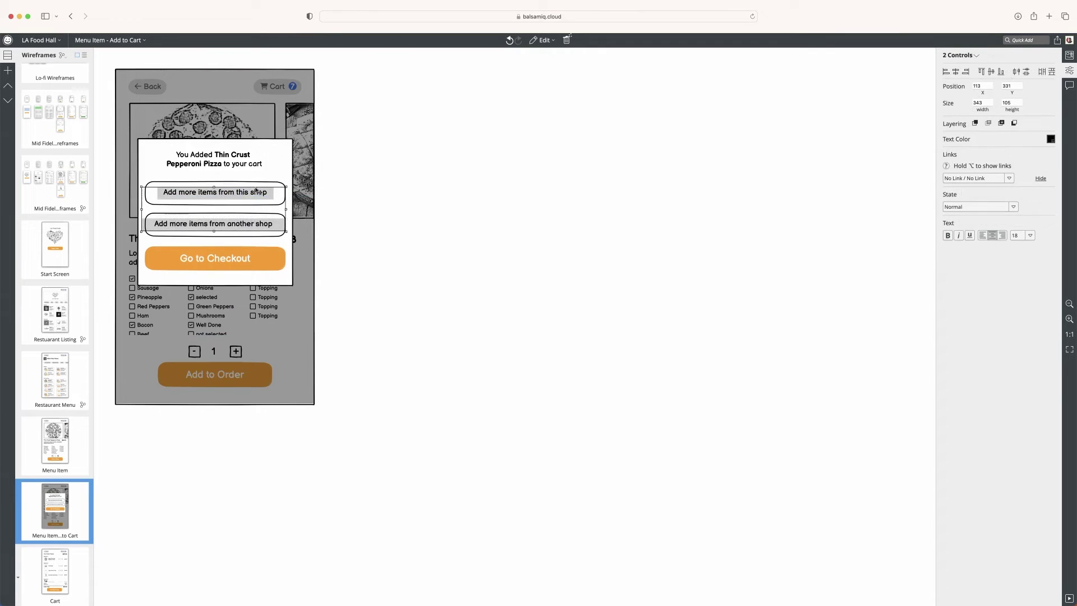
{"action": "left_click", "coordinate": [258, 190]}
Give both Add more items button rectangles orange borders.
{"action": "left_click", "coordinate": [286, 224], "text": "shift"}
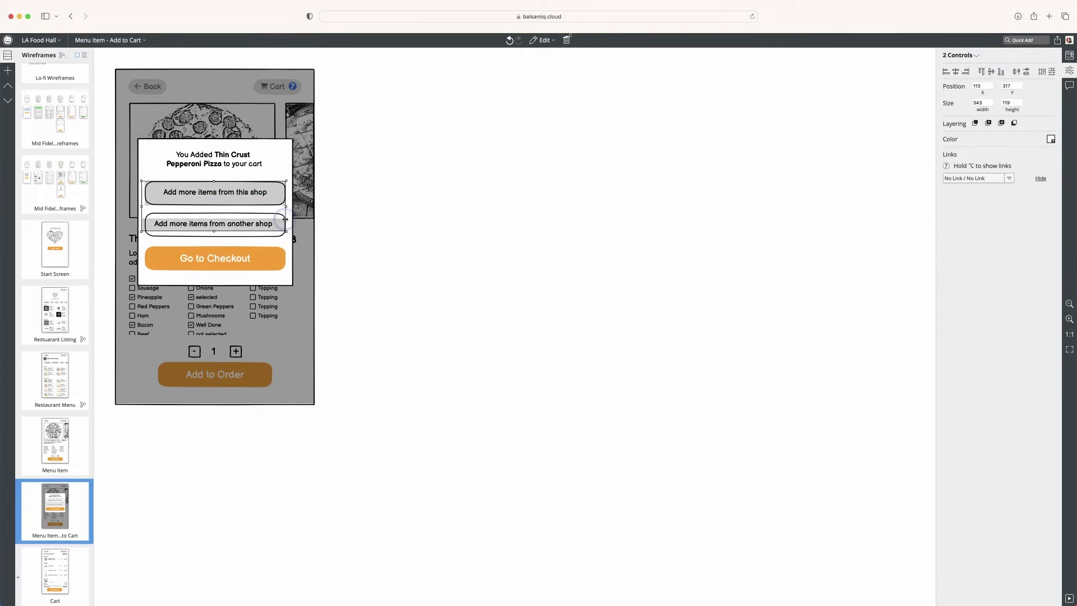
{"action": "left_click", "coordinate": [277, 226], "text": "shift"}
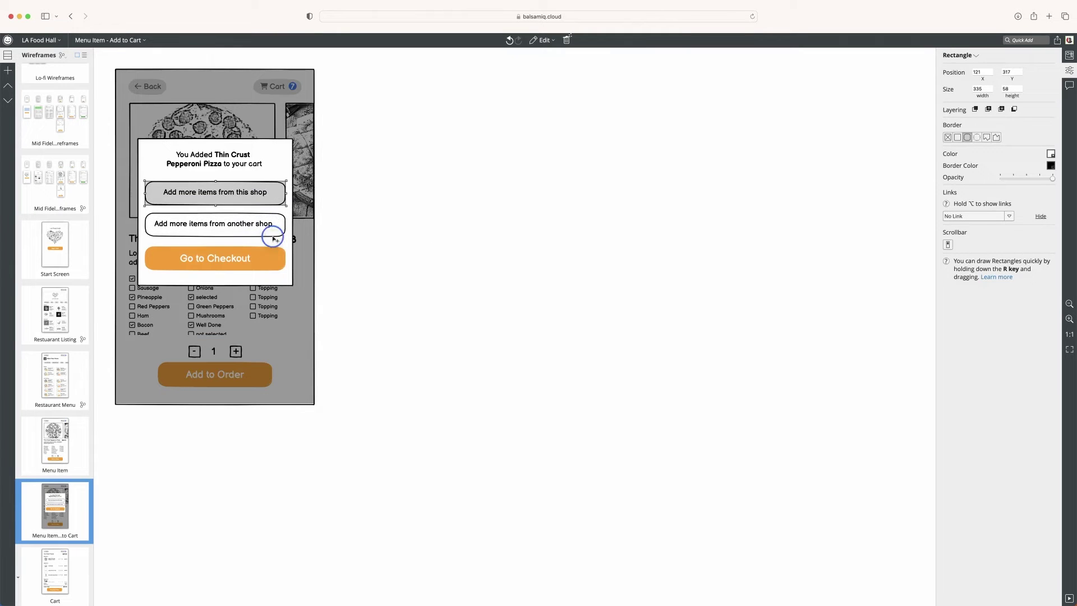
{"action": "left_click", "coordinate": [1050, 179]}
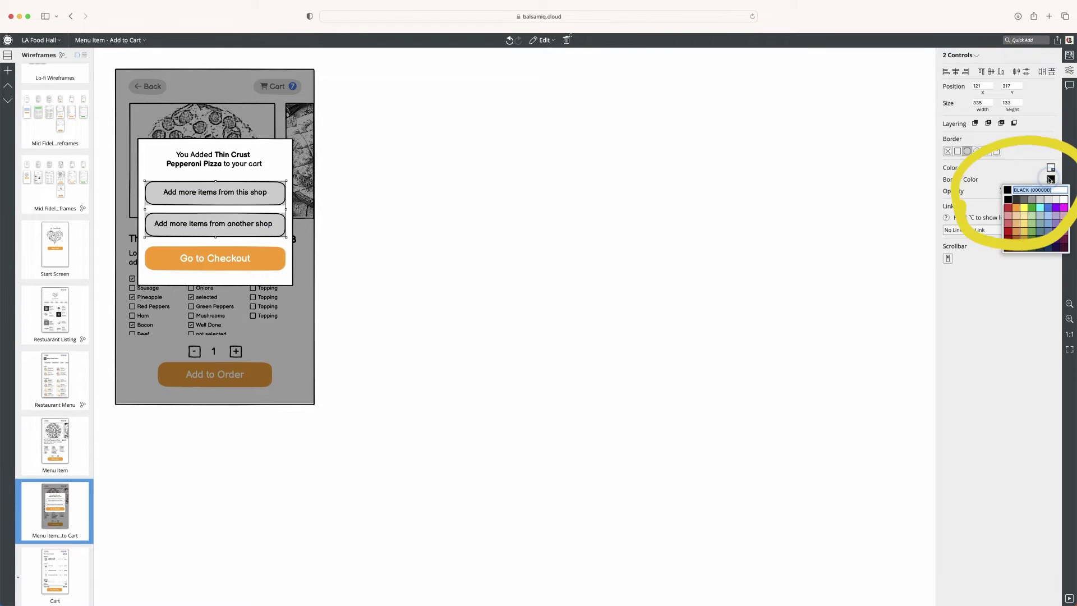
{"action": "left_click", "coordinate": [1016, 212]}
{"action": "left_click", "coordinate": [442, 275]}
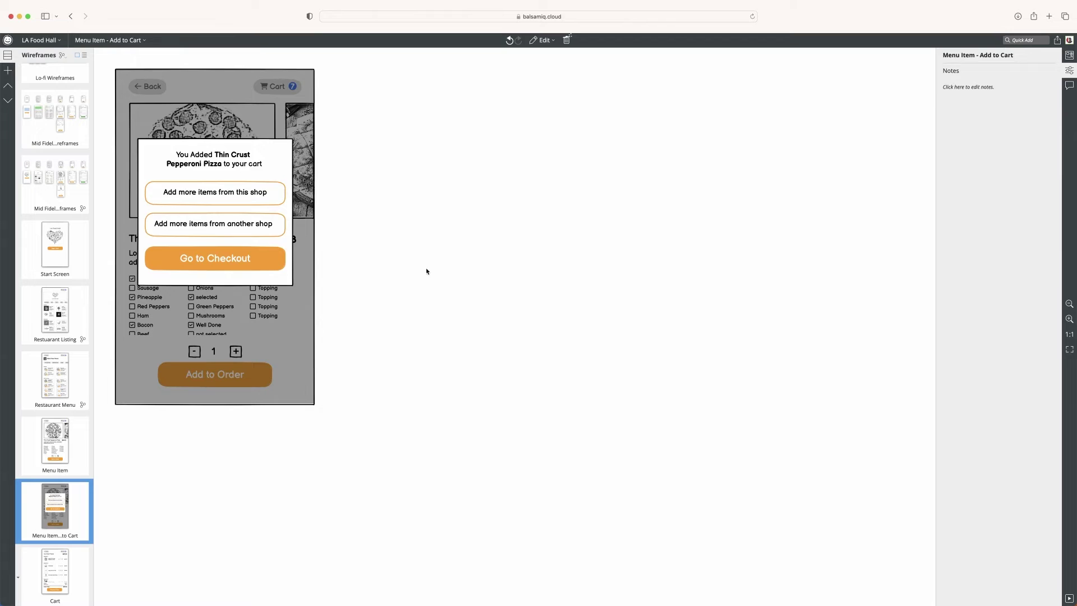
Nudge the another-shop button label down to centre it.
{"action": "left_click", "coordinate": [234, 225]}
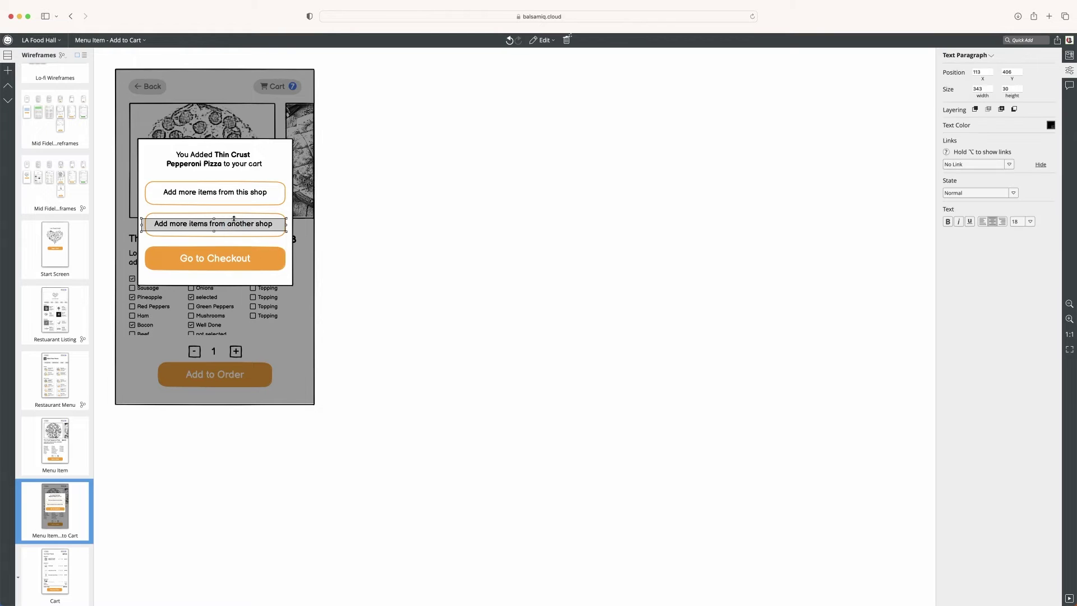
{"action": "left_click_drag", "start_coordinate": [235, 218], "coordinate": [235, 219]}
{"action": "left_click", "coordinate": [360, 170]}
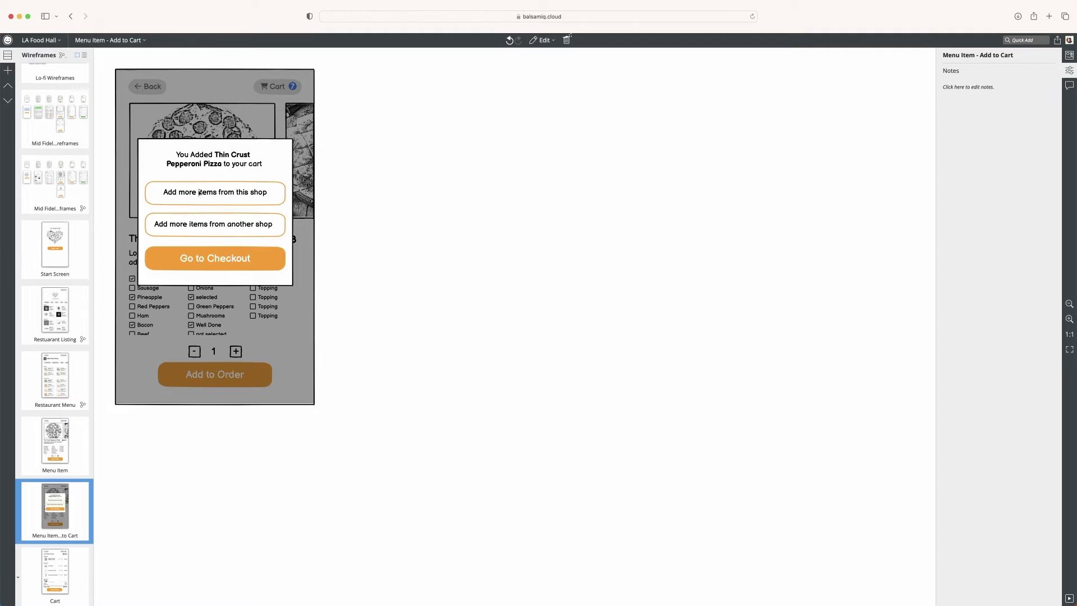
Select the heading, panel and all three buttons and move them slightly lower.
{"action": "left_click", "coordinate": [184, 156]}
{"action": "left_click", "coordinate": [155, 154], "text": "shift"}
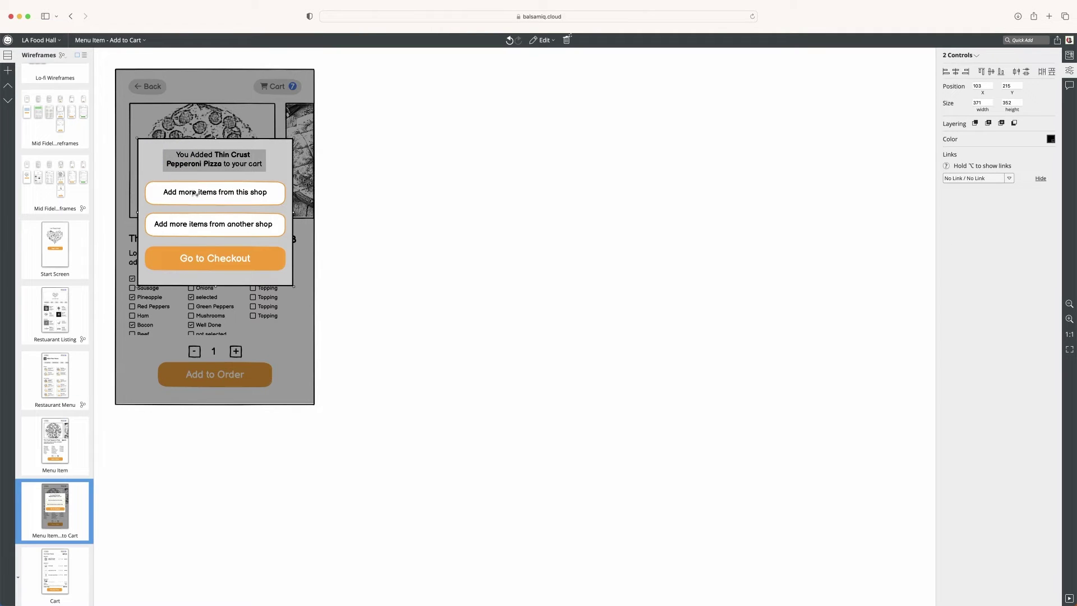
{"action": "left_click", "coordinate": [160, 197], "text": "shift"}
{"action": "left_click", "coordinate": [149, 192], "text": "shift"}
{"action": "left_click", "coordinate": [160, 226], "text": "shift"}
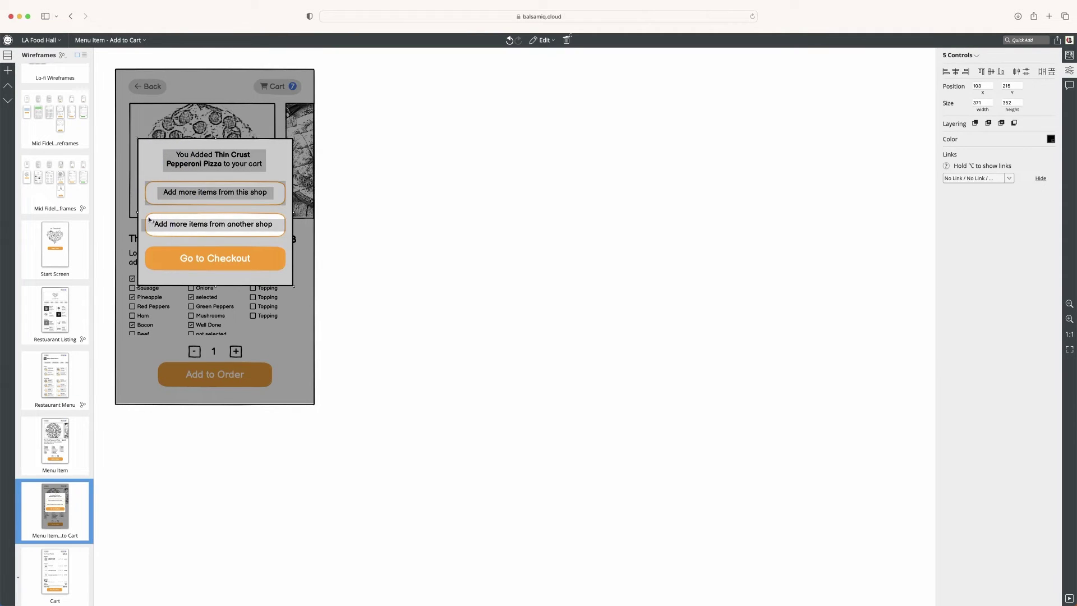
{"action": "left_click", "coordinate": [159, 223], "text": "shift"}
{"action": "left_click", "coordinate": [154, 261], "text": "shift"}
{"action": "left_click", "coordinate": [215, 257], "text": "shift"}
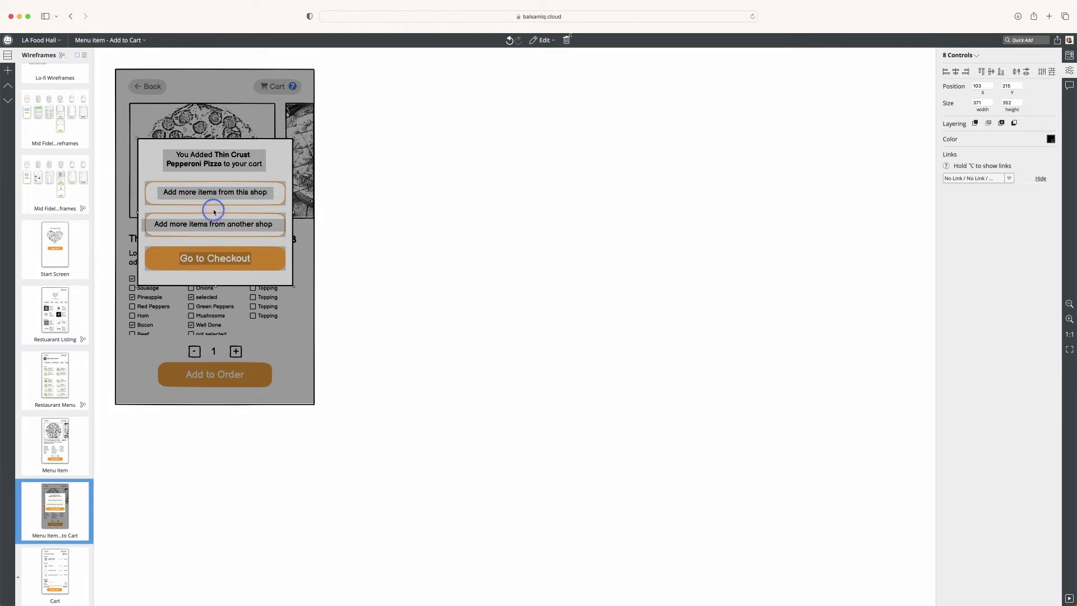
{"action": "left_click_drag", "start_coordinate": [213, 211], "coordinate": [216, 223]}
{"action": "left_click", "coordinate": [402, 217]}
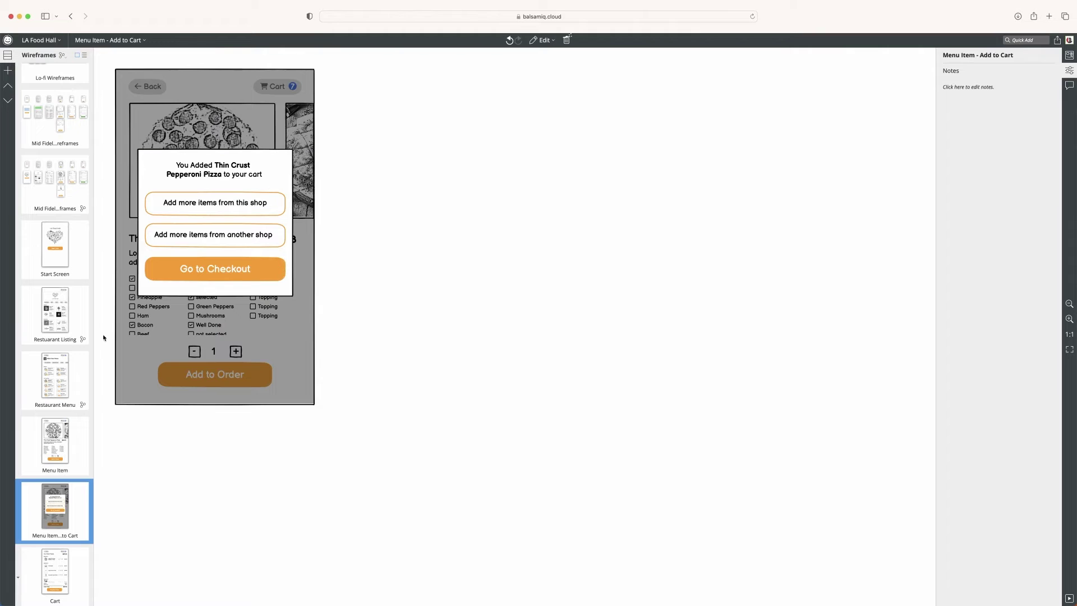
On Menu Item, link the Add to Order button to Menu Item - Add to Cart.
{"action": "left_click", "coordinate": [61, 448]}
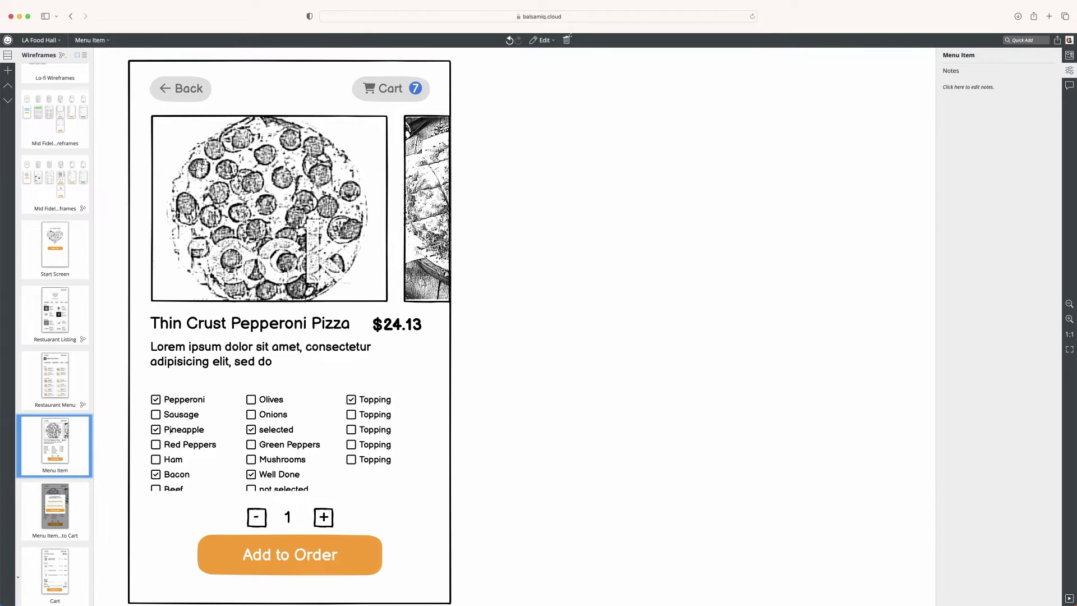
{"action": "left_click", "coordinate": [218, 546]}
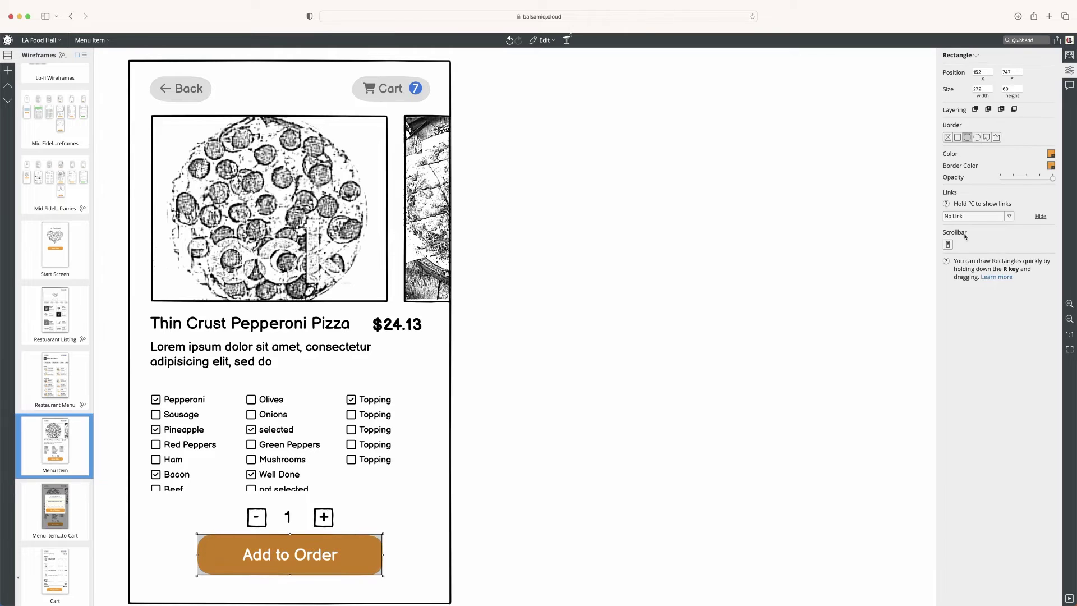
{"action": "left_click", "coordinate": [1008, 217]}
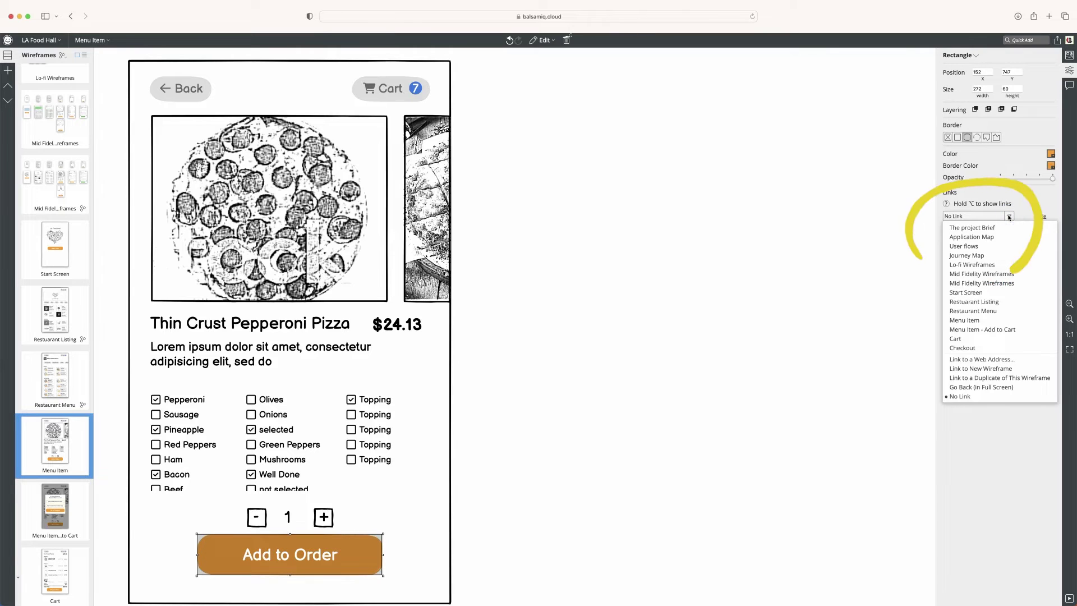
{"action": "left_click", "coordinate": [996, 330]}
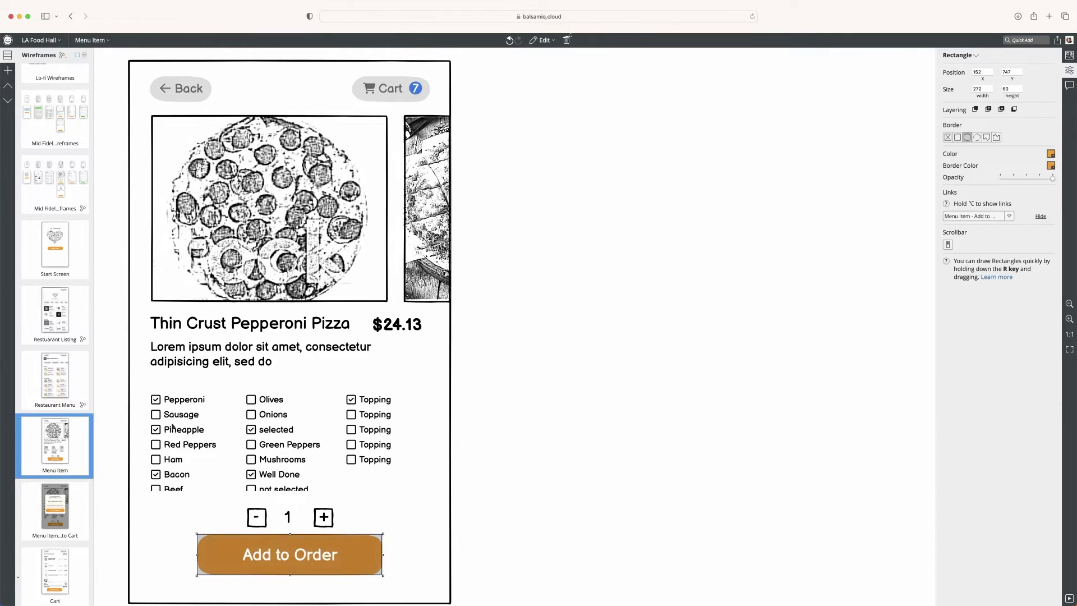
Link the another-shop button to Restuarant Listing and the this-shop button to Restaurant Menu.
{"action": "left_click", "coordinate": [56, 501]}
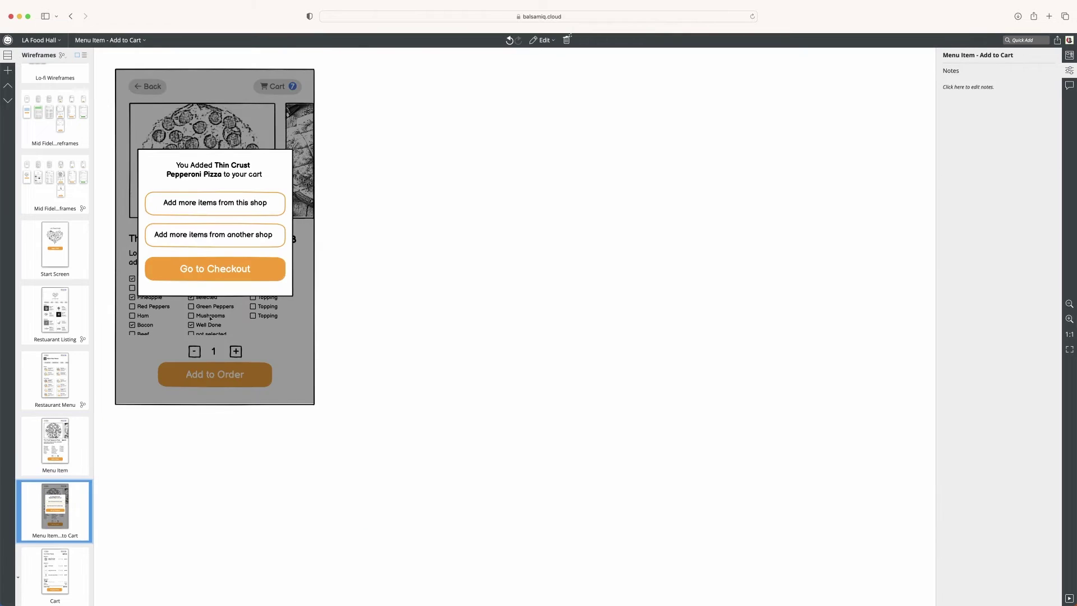
{"action": "left_click", "coordinate": [158, 265]}
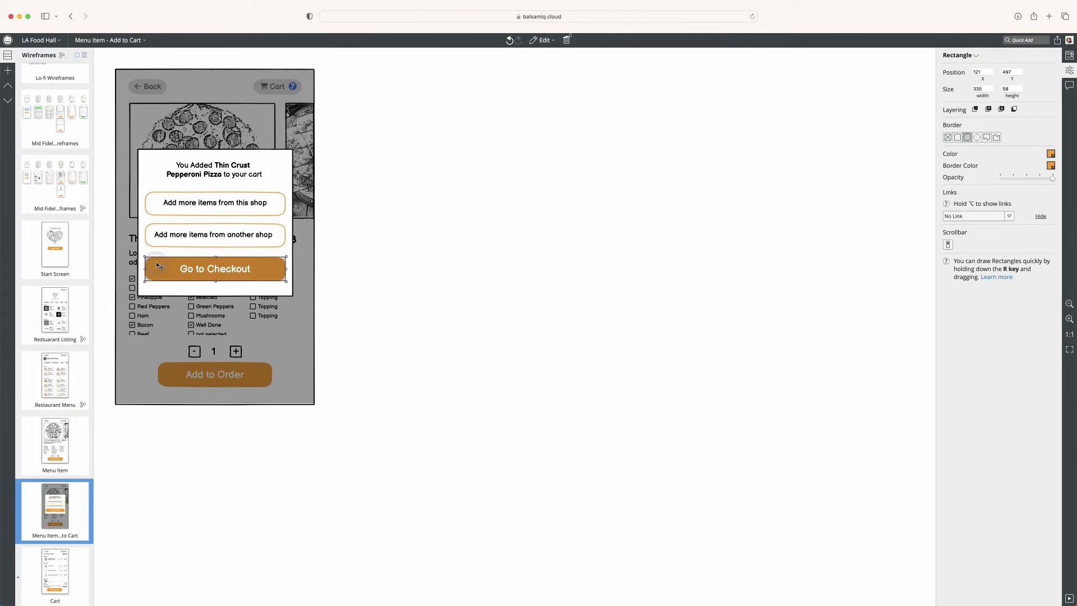
{"action": "left_click", "coordinate": [157, 198]}
{"action": "left_click", "coordinate": [214, 235]}
{"action": "left_click", "coordinate": [1009, 216]}
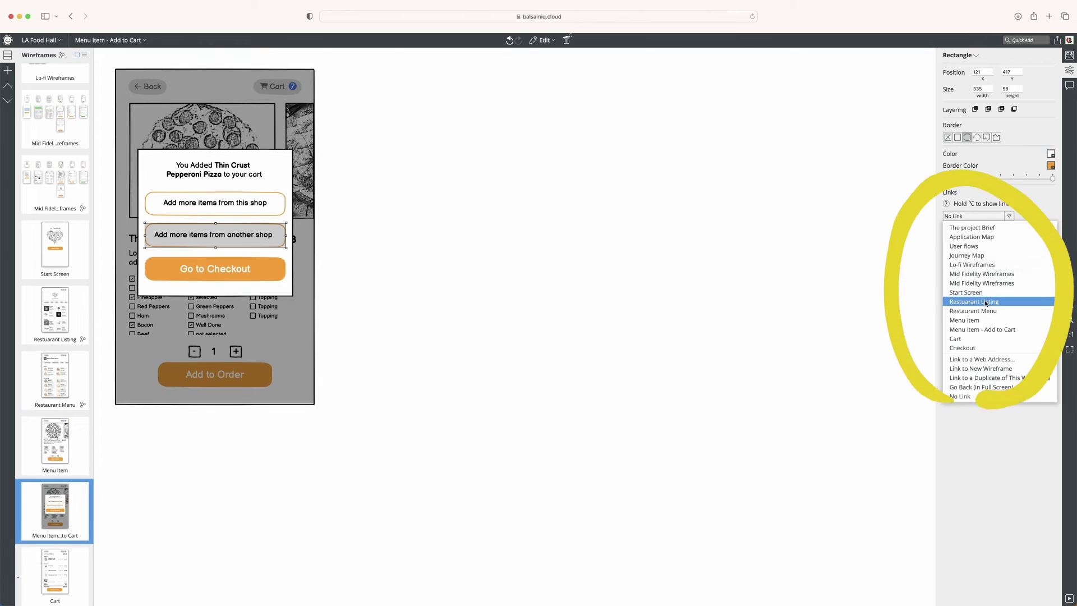
{"action": "left_click", "coordinate": [985, 302]}
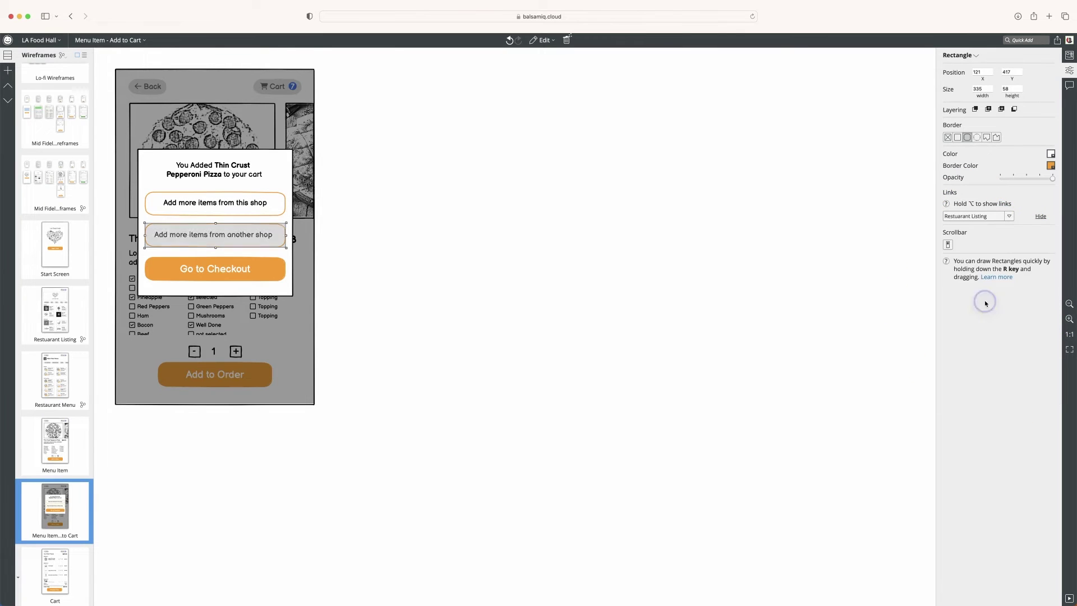
{"action": "left_click", "coordinate": [278, 197]}
{"action": "left_click", "coordinate": [1008, 215]}
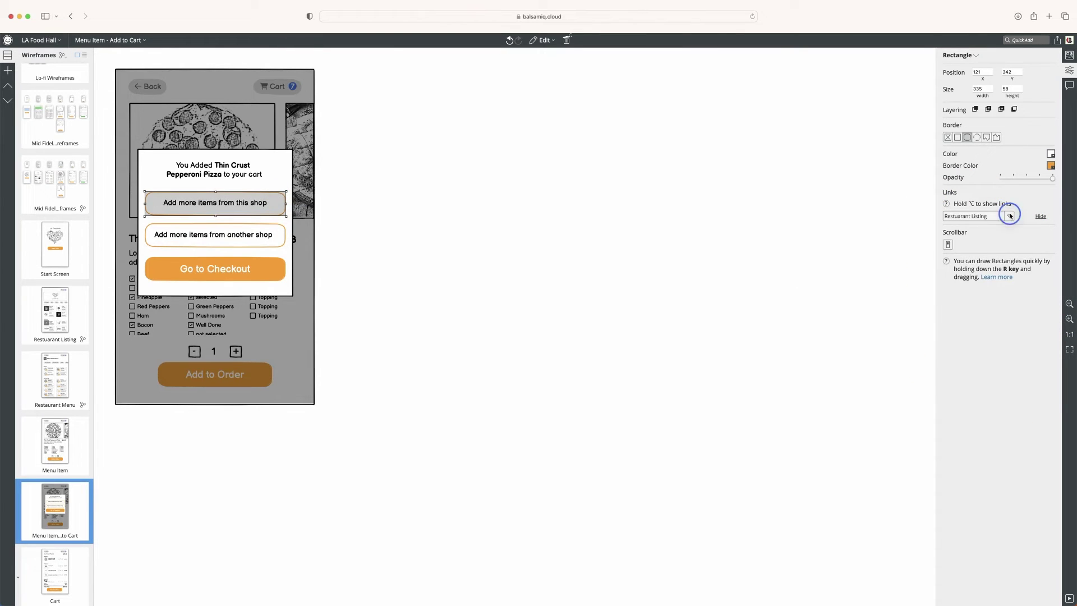
{"action": "left_click", "coordinate": [988, 310]}
Link Go to Checkout to the Cart wireframe, then open Cart.
{"action": "left_click", "coordinate": [276, 261]}
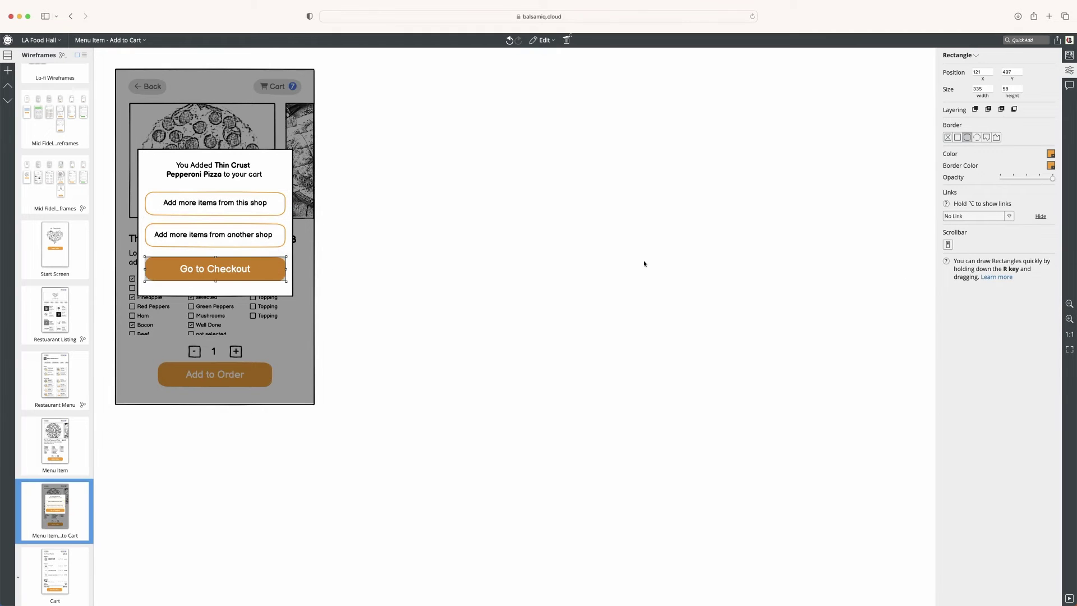
{"action": "left_click", "coordinate": [1009, 216]}
{"action": "left_click", "coordinate": [987, 346]}
{"action": "scroll", "coordinate": [54, 449], "scroll_direction": "down", "scroll_amount": 2}
{"action": "left_click", "coordinate": [54, 501]}
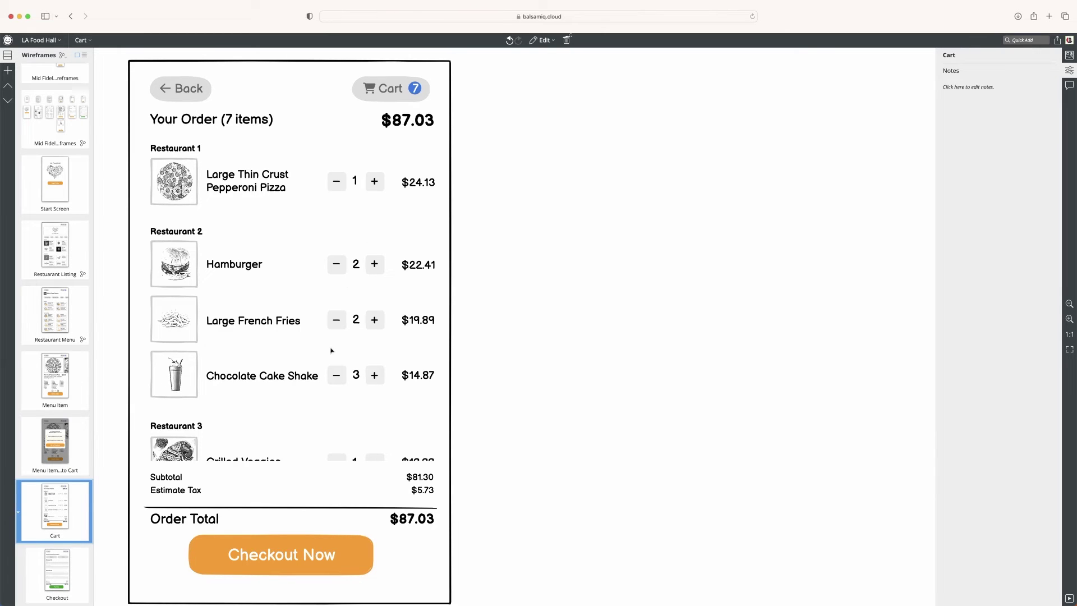
Assign a link target to the cart's Checkout Now button.
{"action": "left_click", "coordinate": [342, 538]}
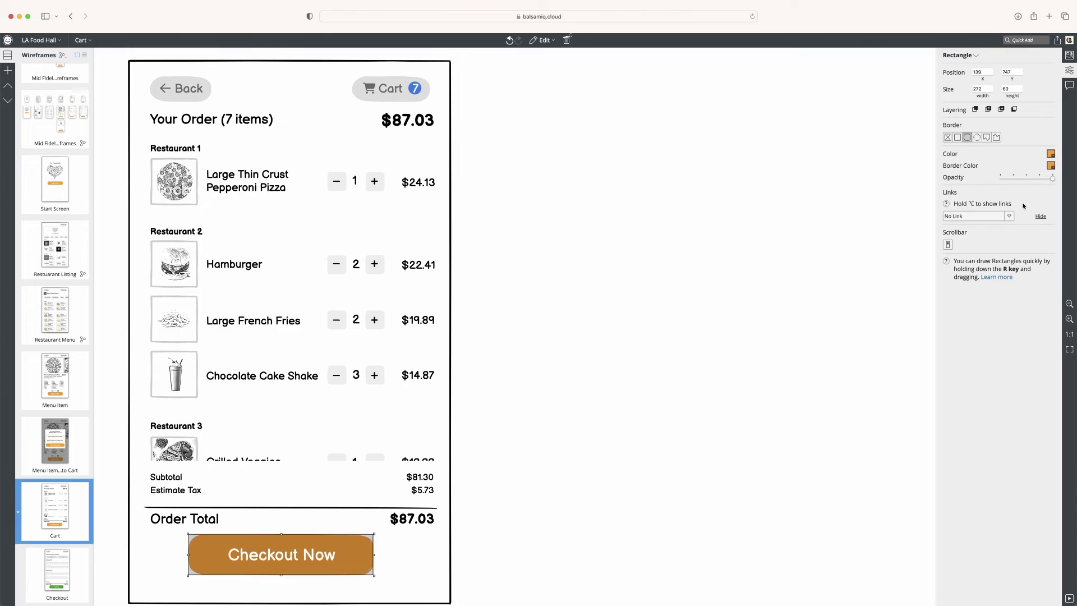
{"action": "left_click", "coordinate": [1011, 216]}
{"action": "left_click", "coordinate": [987, 345]}
{"action": "left_click", "coordinate": [763, 351]}
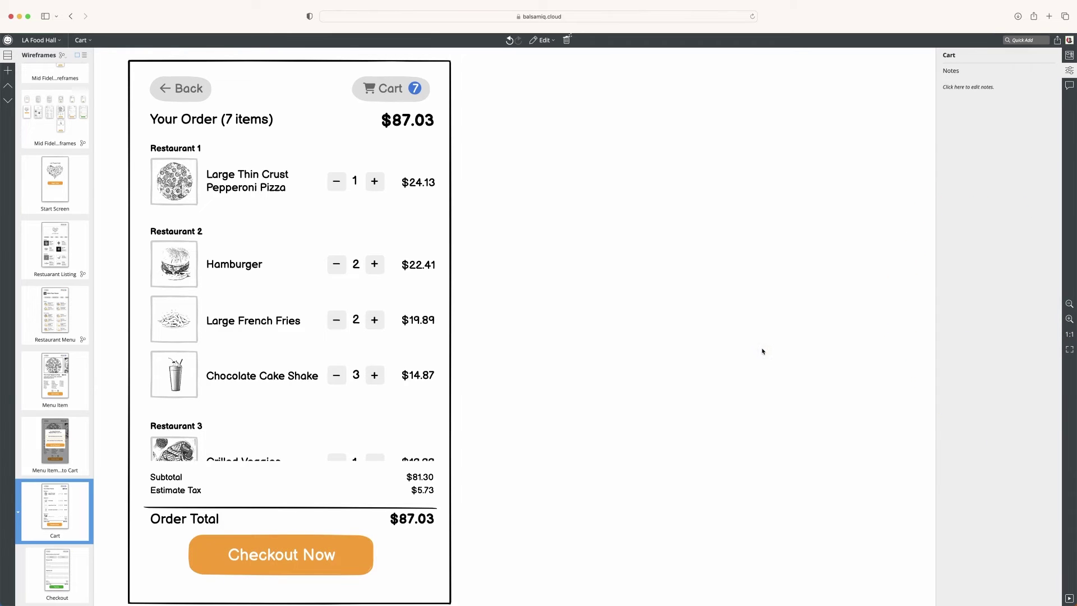
Step through every wireframe in order and end on Start Screen.
{"action": "left_click", "coordinate": [73, 177]}
{"action": "left_click", "coordinate": [66, 250]}
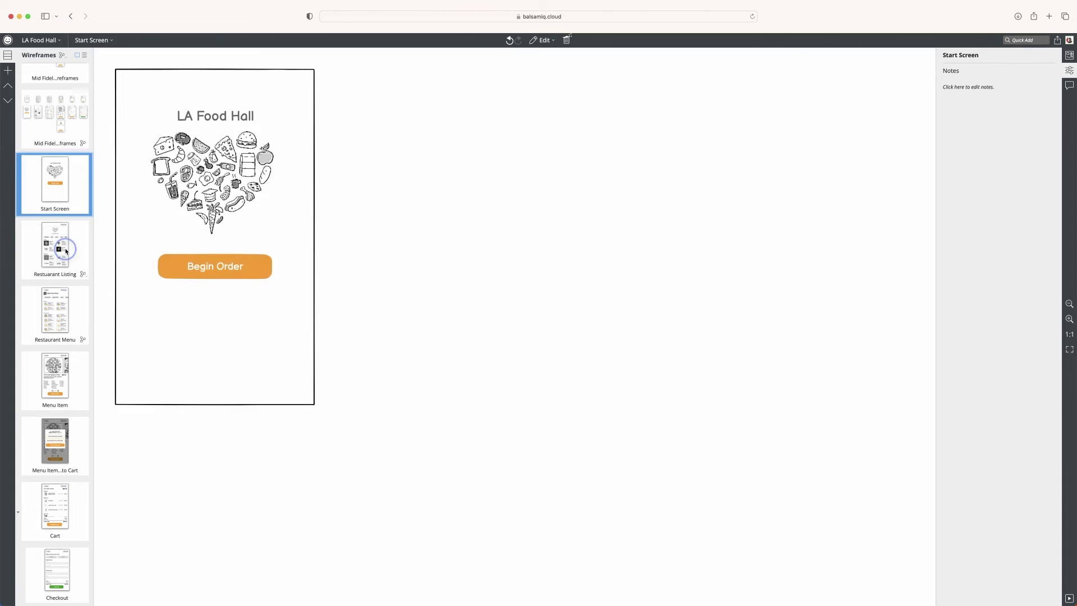
{"action": "left_click", "coordinate": [55, 312]}
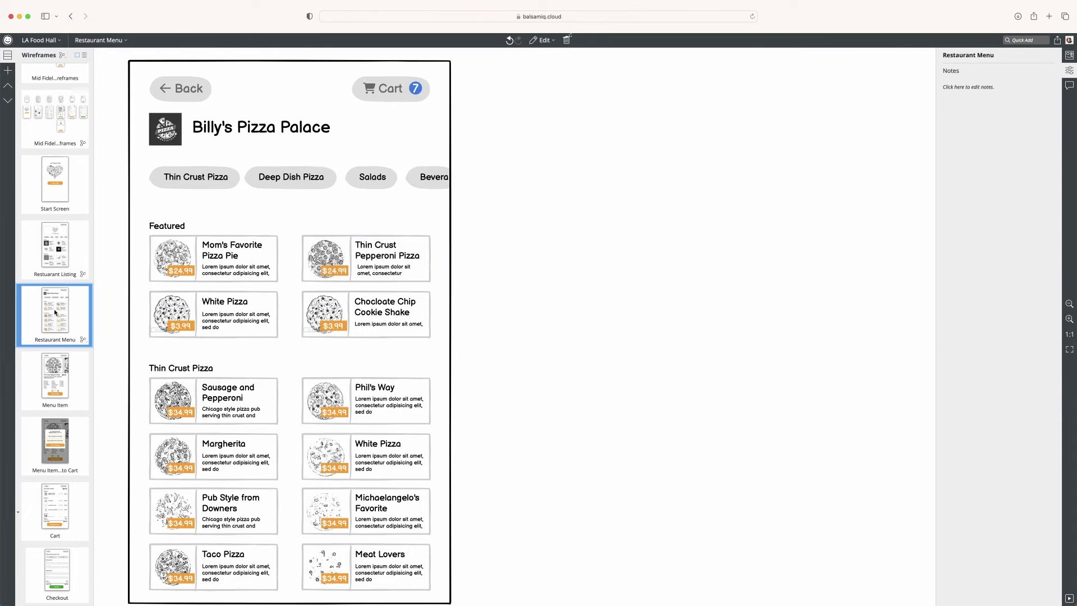
{"action": "left_click", "coordinate": [55, 384]}
{"action": "left_click", "coordinate": [52, 426]}
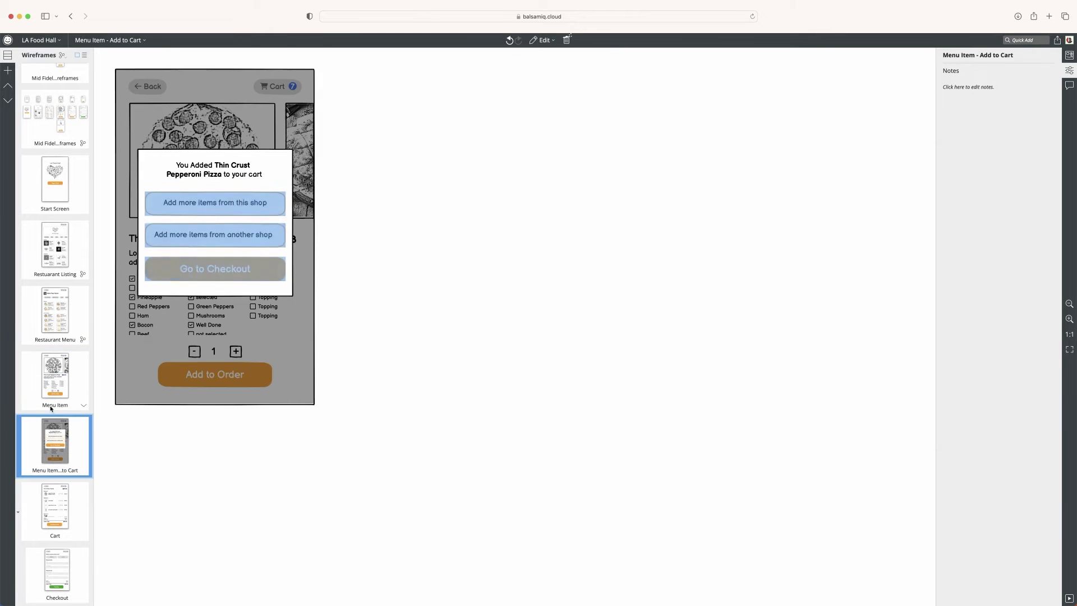
{"action": "left_click", "coordinate": [66, 497]}
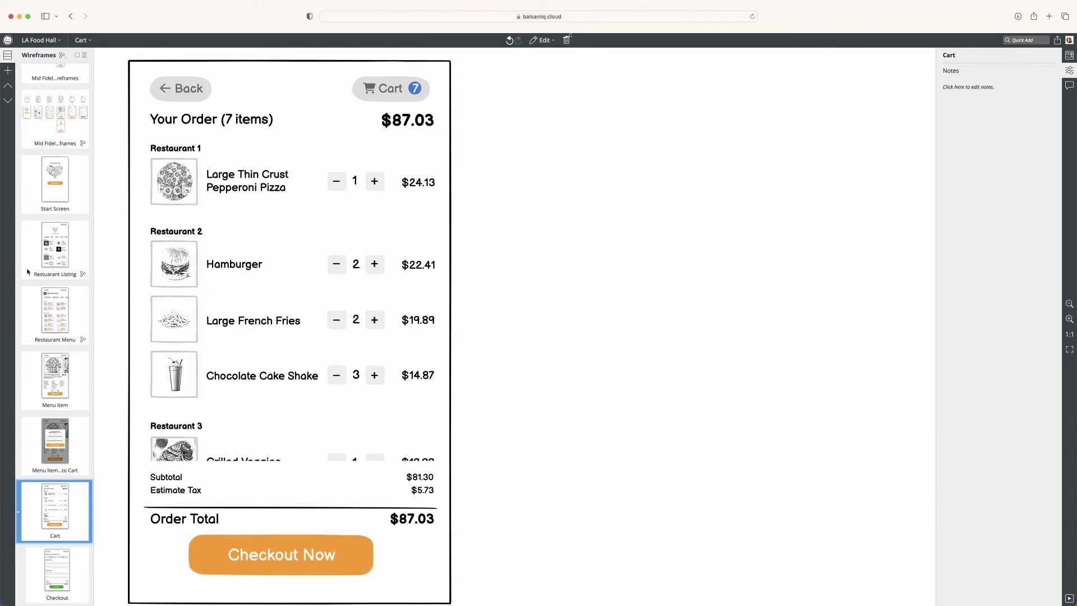
{"action": "left_click", "coordinate": [60, 188]}
Confirm Begin Order still links to Restuarant Listing.
{"action": "left_click", "coordinate": [104, 229]}
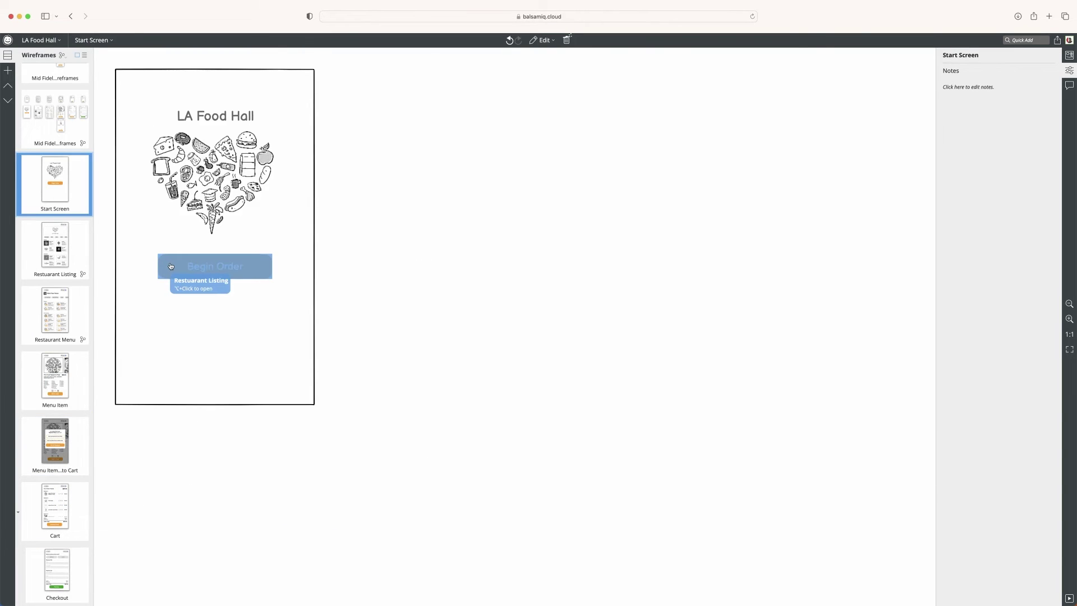
{"action": "left_click", "coordinate": [661, 212]}
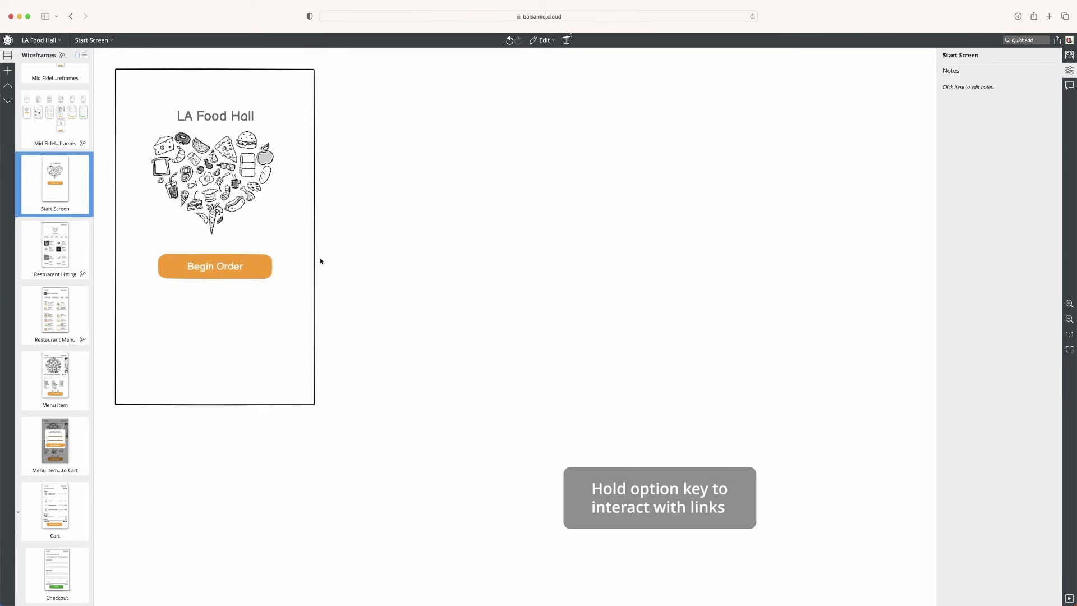
{"action": "left_click", "coordinate": [271, 263]}
{"action": "left_click", "coordinate": [271, 264]}
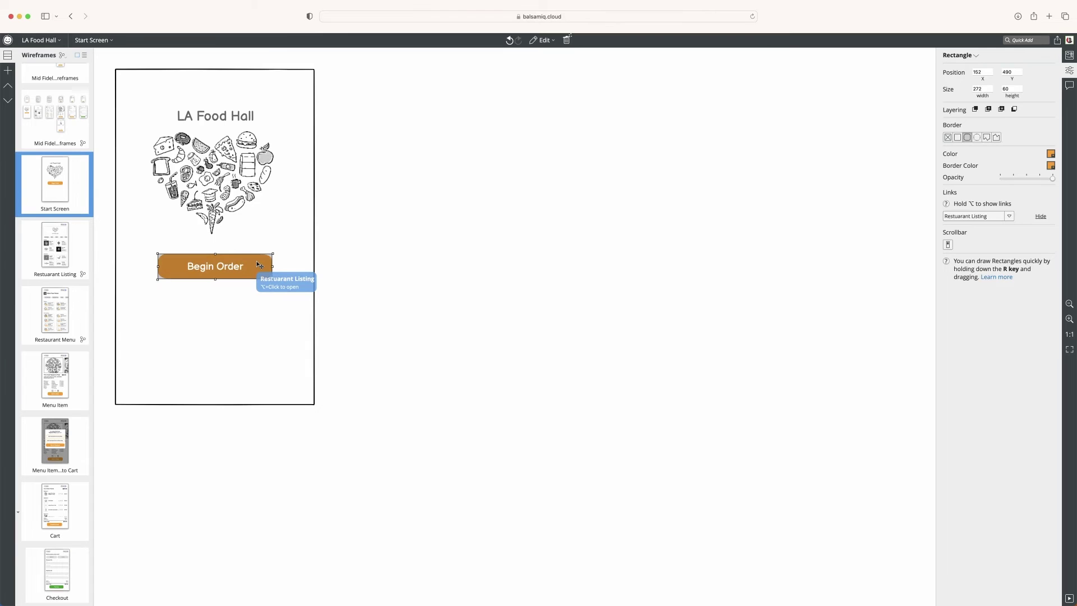
{"action": "left_click", "coordinate": [402, 233]}
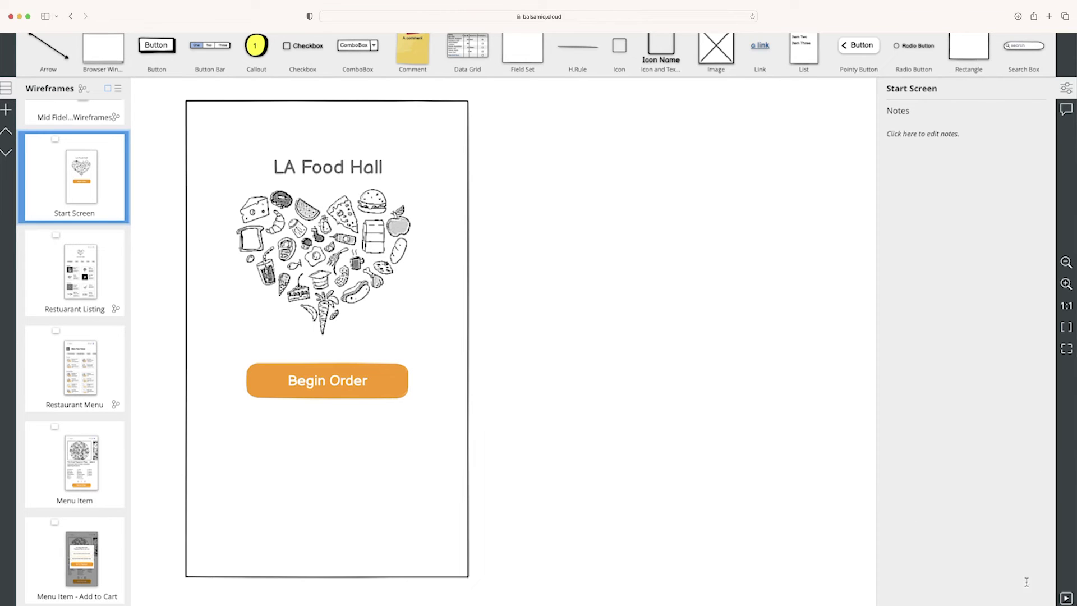
{"action": "left_click", "coordinate": [1065, 597]}
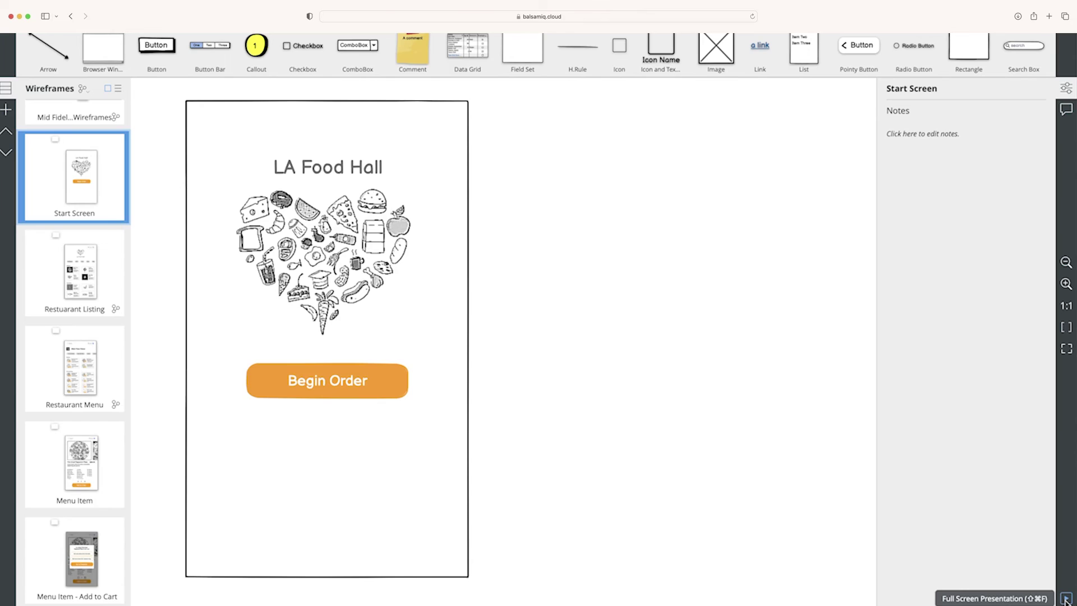
Launch full-screen presentation, compare User Test and Custom presets, and settle on Review.
{"action": "left_click", "coordinate": [1064, 598]}
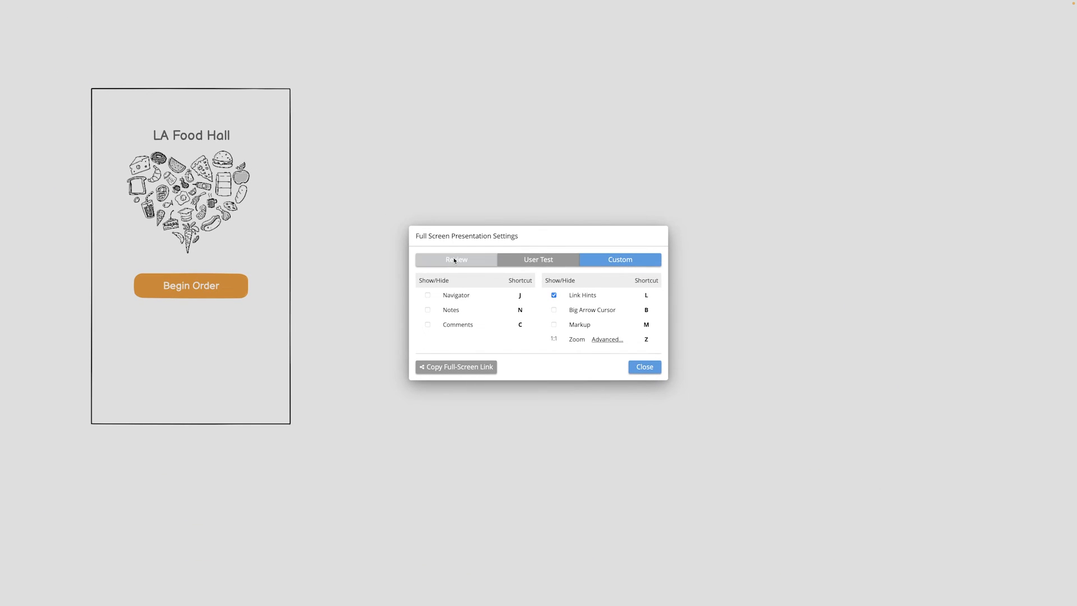
{"action": "left_click", "coordinate": [462, 259]}
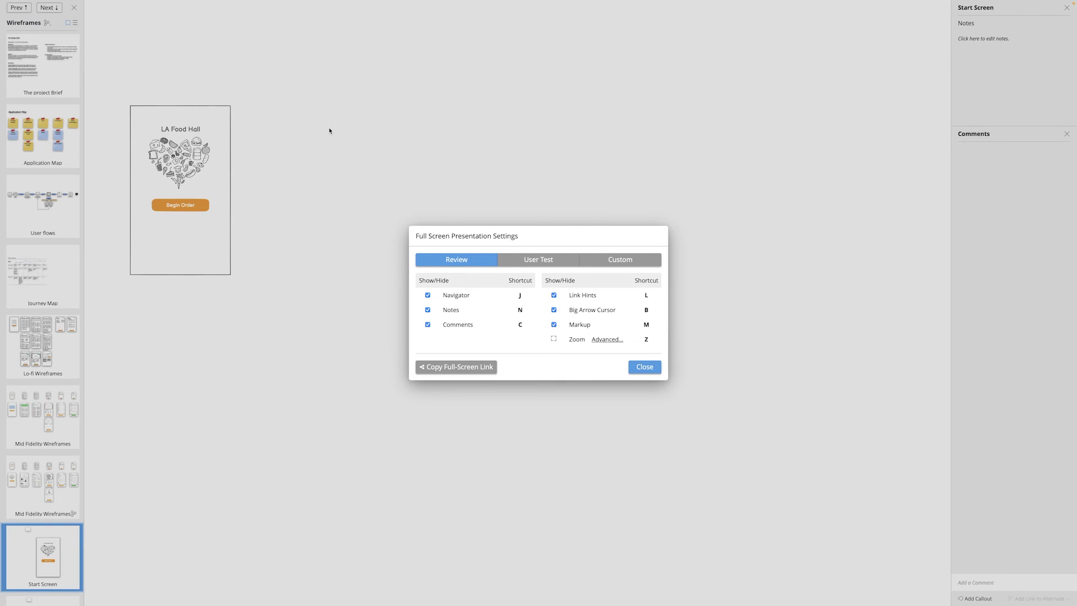
{"action": "left_click", "coordinate": [547, 261]}
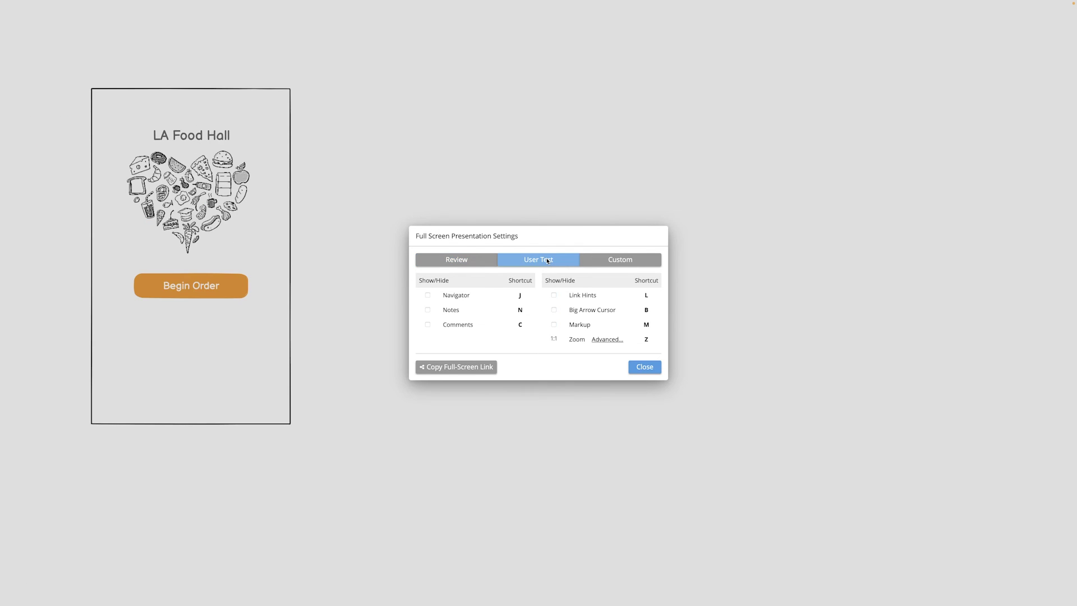
{"action": "left_click", "coordinate": [617, 259]}
{"action": "left_click", "coordinate": [538, 259]}
{"action": "left_click", "coordinate": [629, 261]}
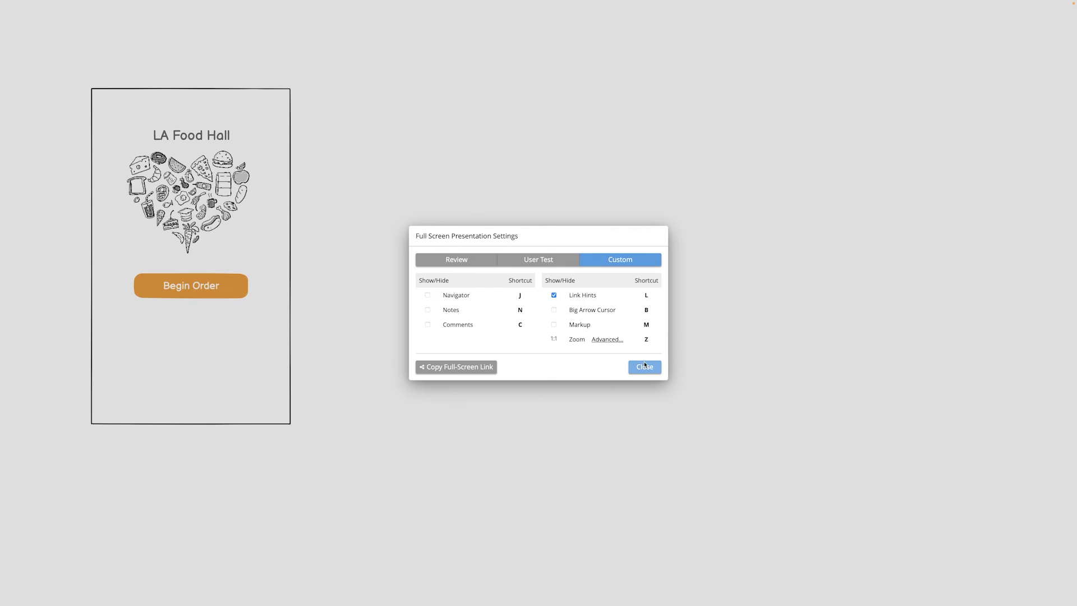
{"action": "left_click", "coordinate": [471, 259]}
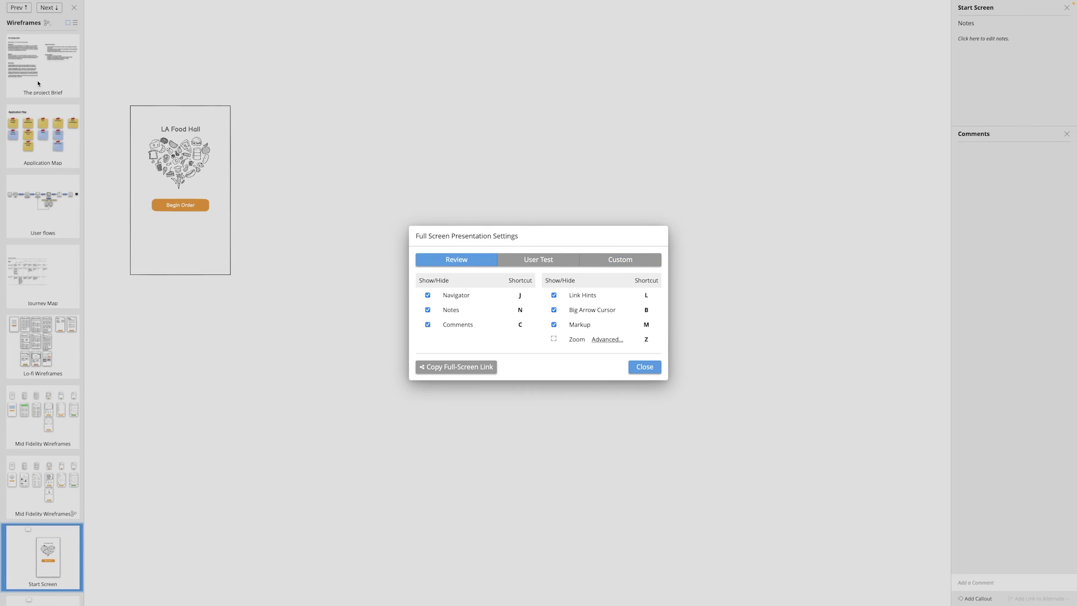
With the Custom preset, preview cart to checkout form, then return to the Start Screen wireframe.
{"action": "left_click", "coordinate": [619, 263]}
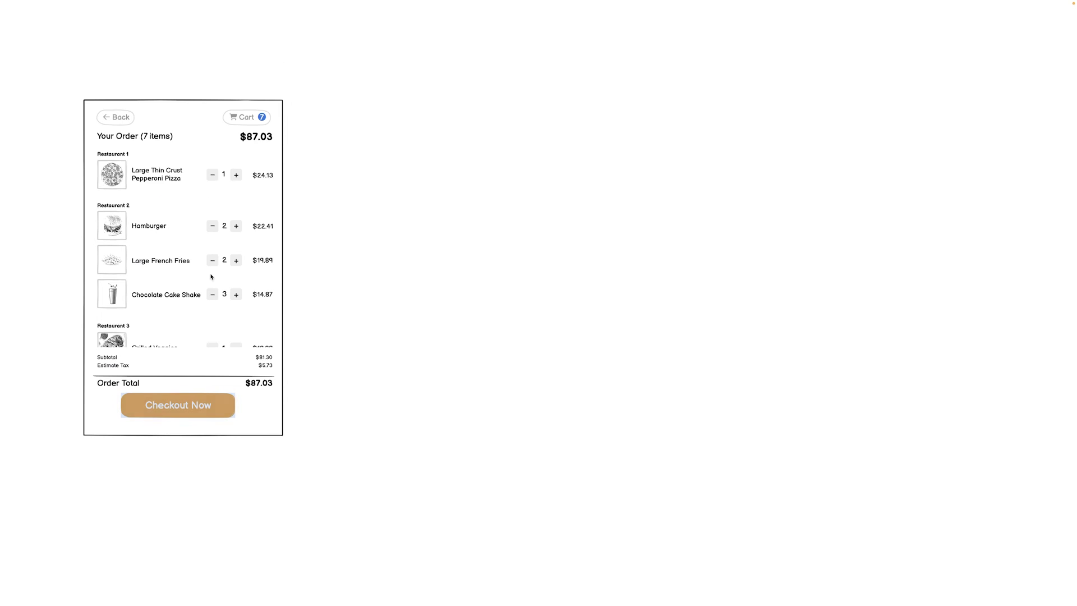
{"action": "left_click", "coordinate": [186, 407]}
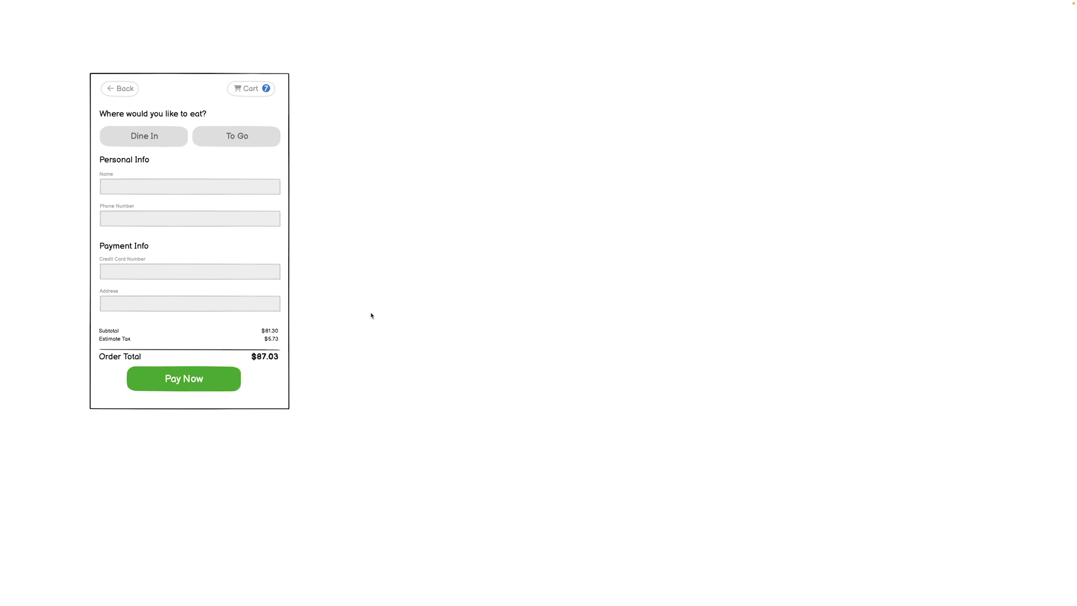
{"action": "key", "text": "Escape"}
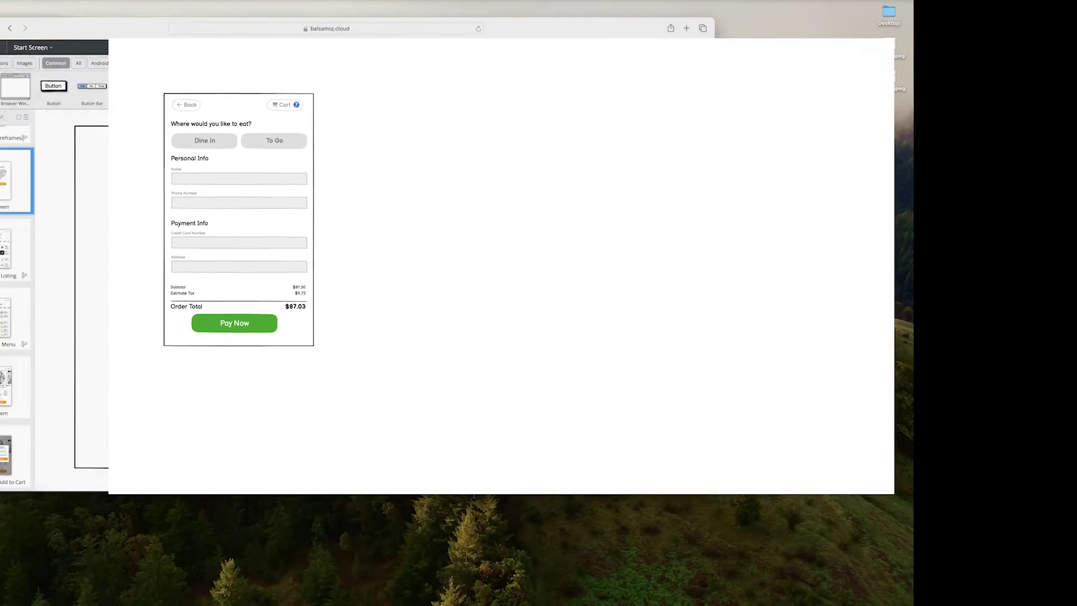
{"action": "scroll", "coordinate": [169, 208], "scroll_direction": "up", "scroll_amount": 5}
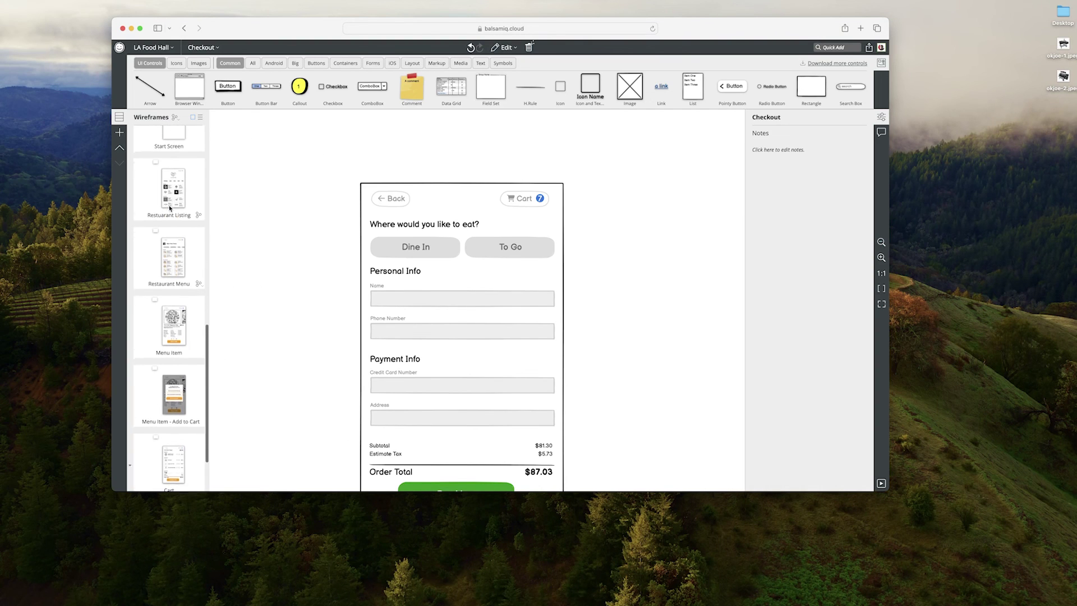
{"action": "left_click", "coordinate": [169, 168]}
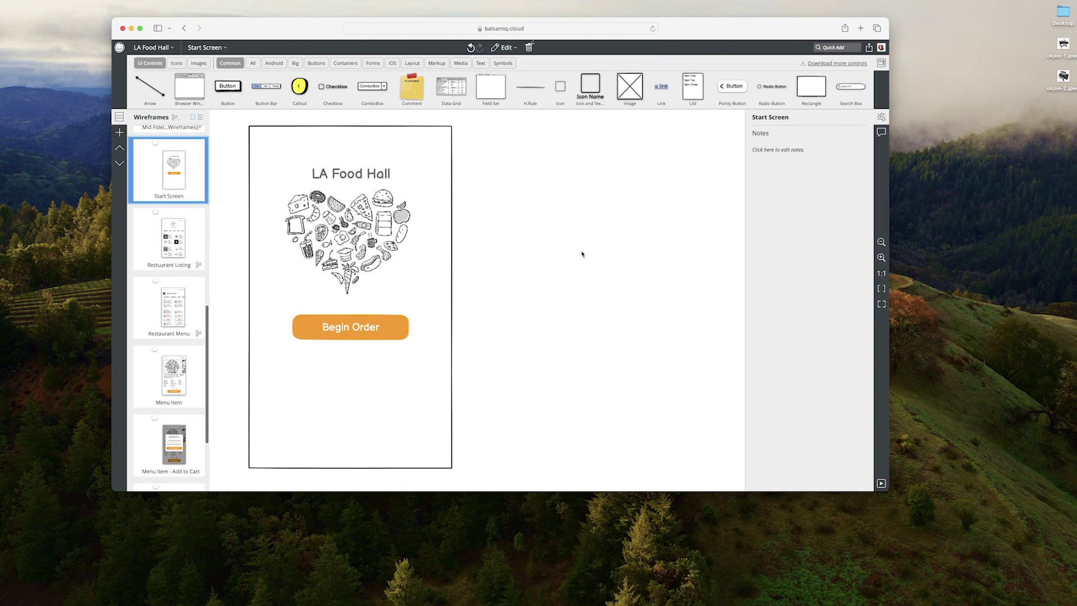